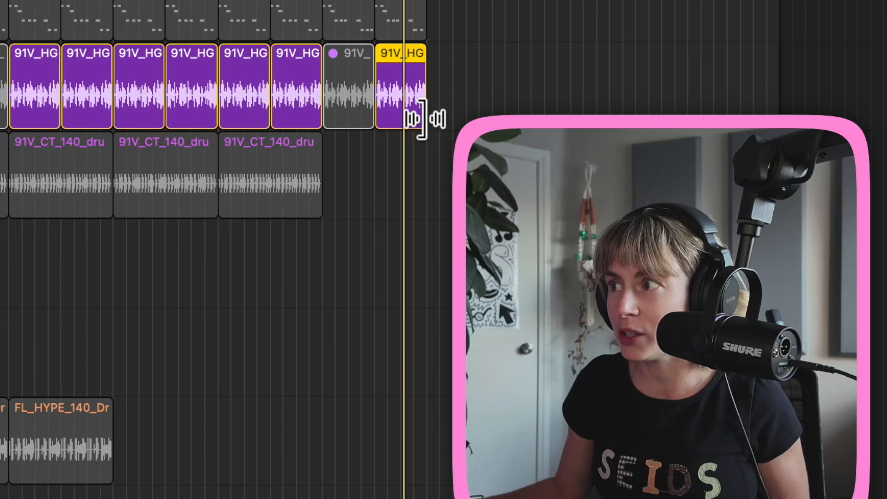
# Try to time-stretch the last drum loop region at bar 77 on track 8
pyautogui.moveTo(686, 284); pyautogui.dragTo(711, 289)
pyautogui.moveTo(479, 113); pyautogui.dragTo(424, 118)
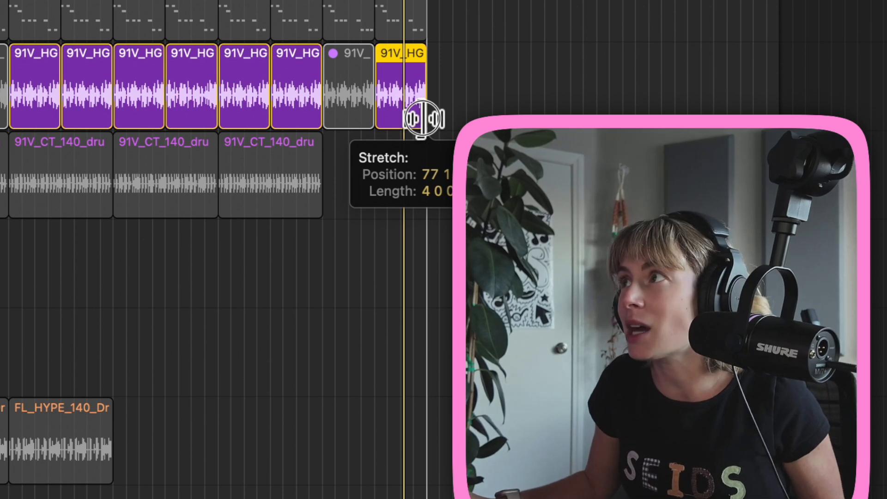
pyautogui.moveTo(424, 118); pyautogui.dragTo(475, 121)
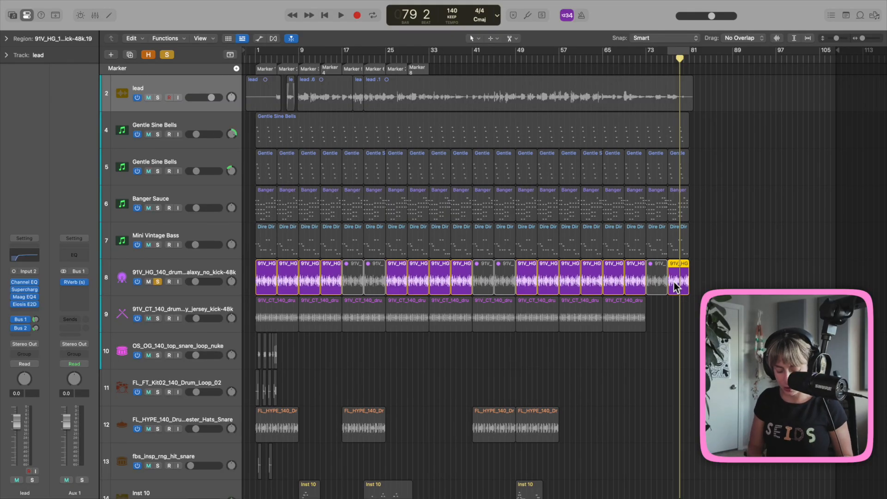
# Bounce the drum loop region at bar 77 in place to a new track with the source muted, and time-stretch the bounce past bar 82
pyautogui.hotkey('ctrl', 'b')
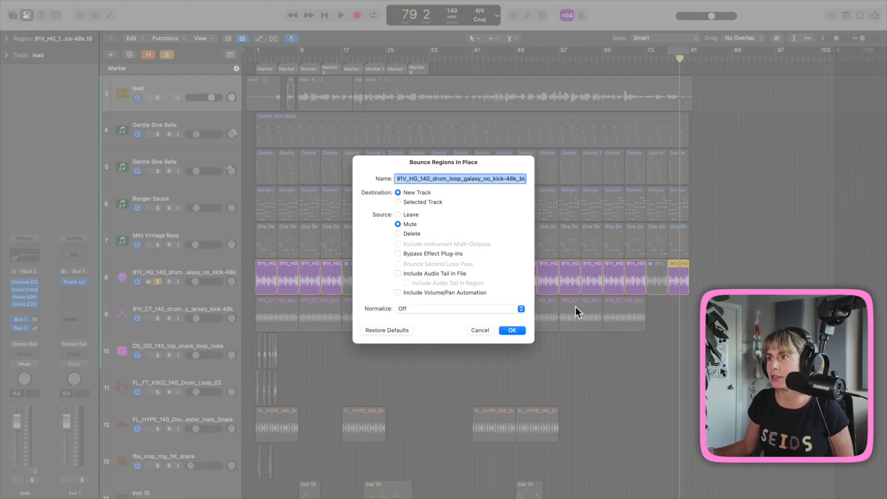
pyautogui.click(511, 330)
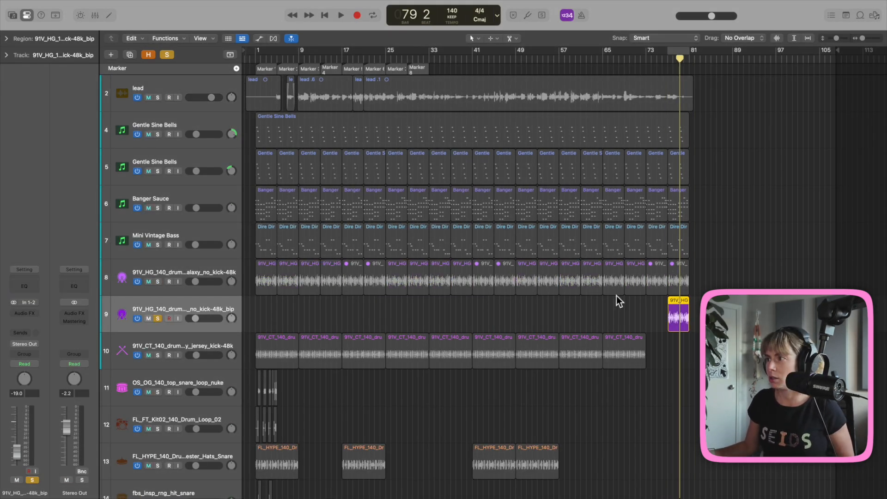
pyautogui.moveTo(688, 326); pyautogui.dragTo(732, 326)
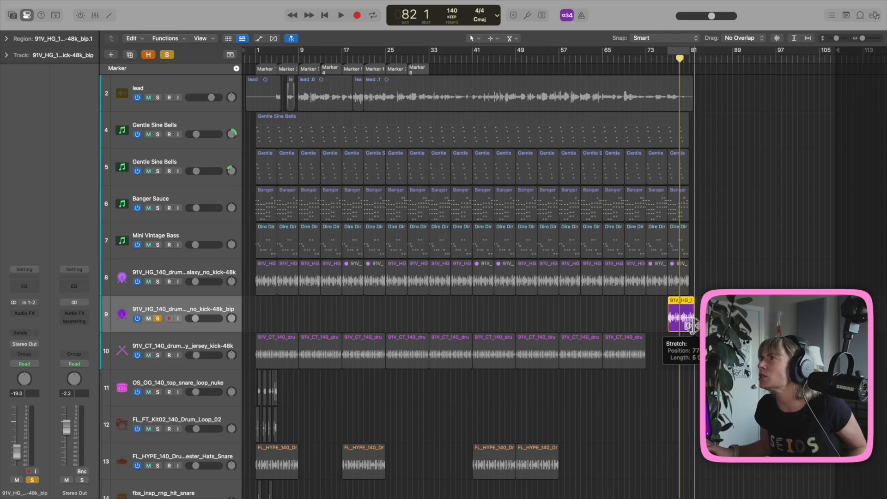
pyautogui.moveTo(691, 325); pyautogui.dragTo(709, 325)
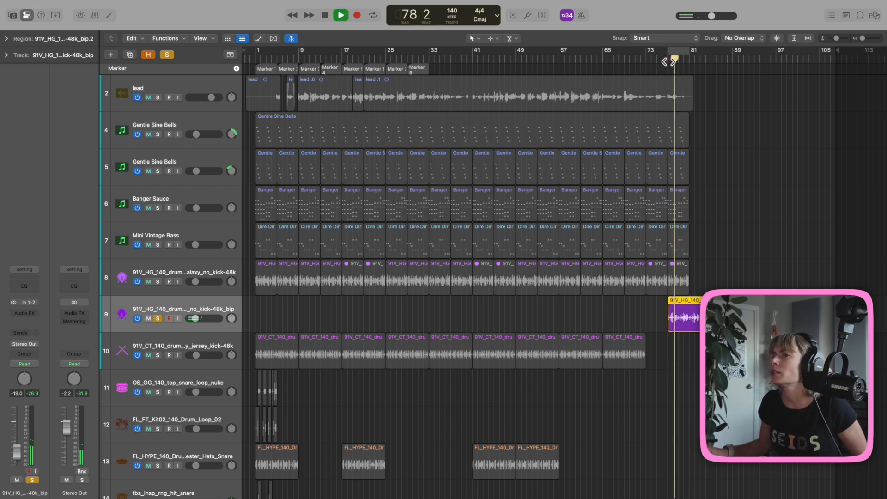
# Raise the bounced drum track's volume to -5.8 dB and time-compress its region to 2 bars
pyautogui.moveTo(198, 321); pyautogui.dragTo(224, 318)
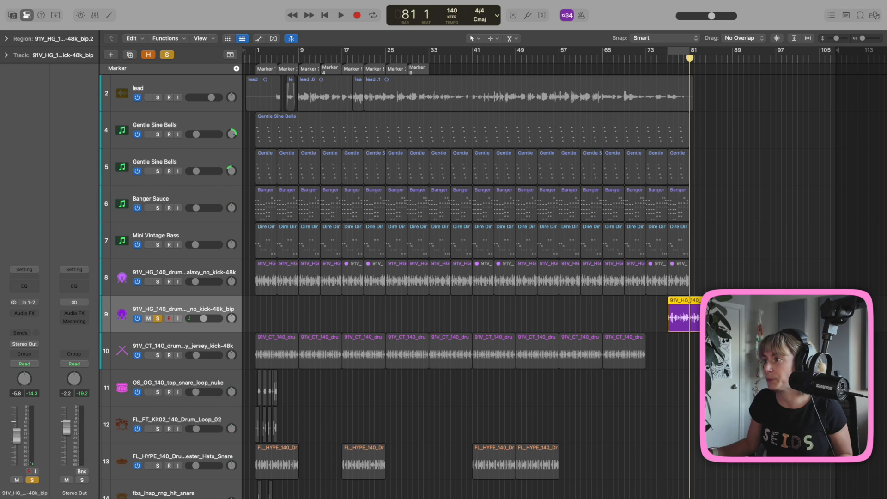
pyautogui.moveTo(701, 331); pyautogui.dragTo(676, 331)
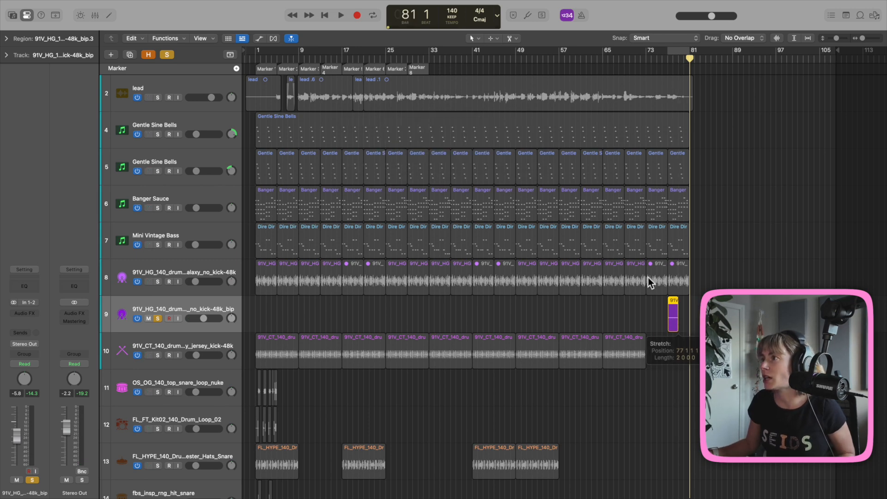
pyautogui.doubleClick(666, 60)
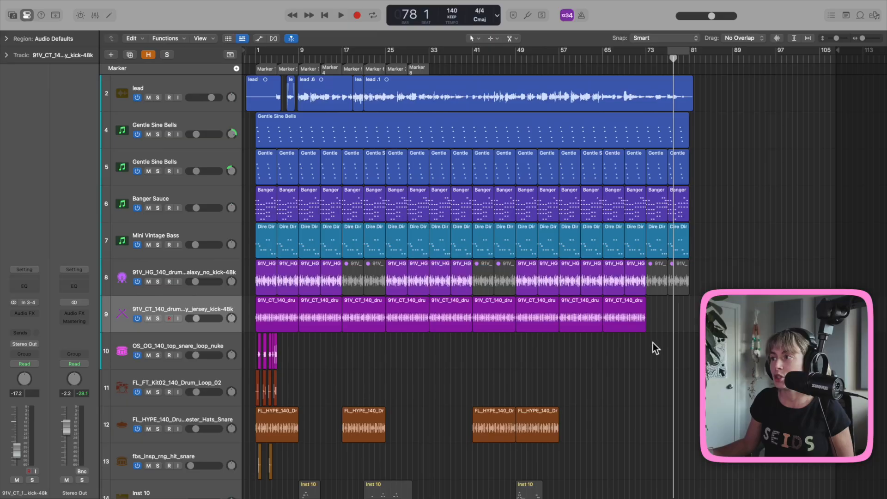
# Join the audio regions with a stereo mixdown
pyautogui.click(631, 361)
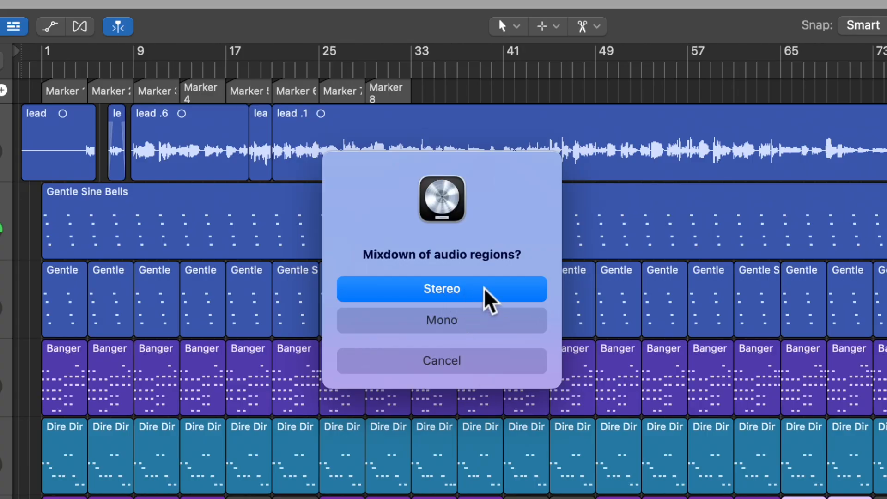
pyautogui.click(484, 290)
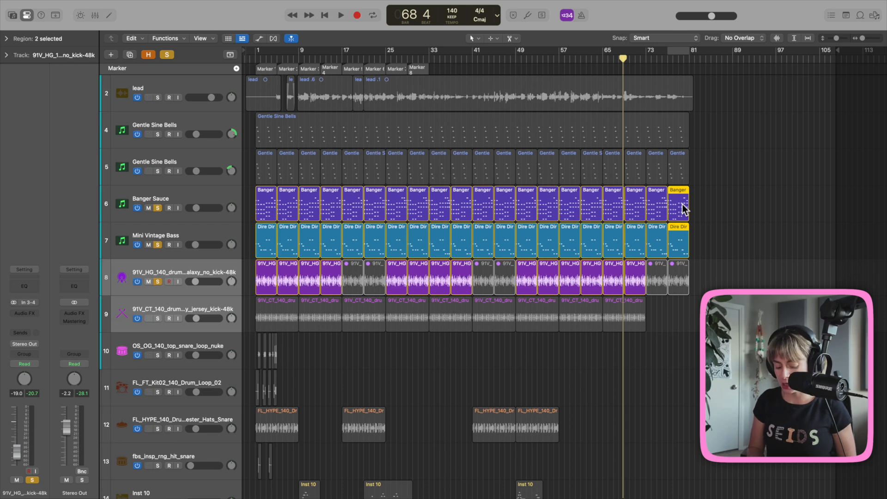
# Undo the last edit, and stretch the final Banger Sauce and Mini Vintage Bass regions together to about bar 93 for playback from bar 77
pyautogui.press('super+z')
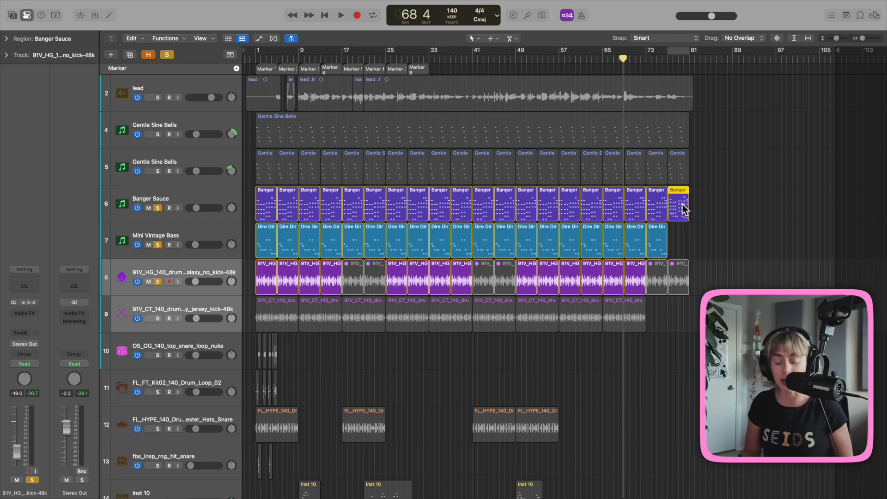
pyautogui.keyDown('shift'); pyautogui.click(687, 249); pyautogui.keyUp('shift')
pyautogui.moveTo(687, 254); pyautogui.dragTo(751, 259)
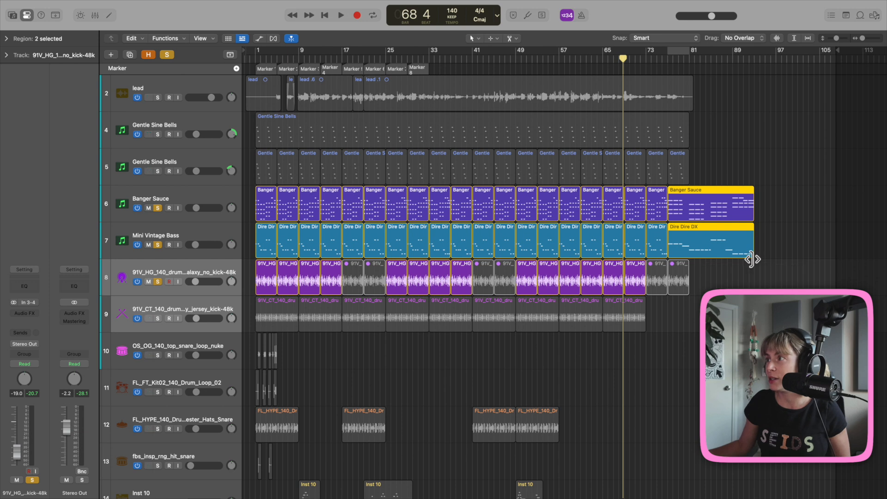
pyautogui.click(671, 59)
pyautogui.press('space')
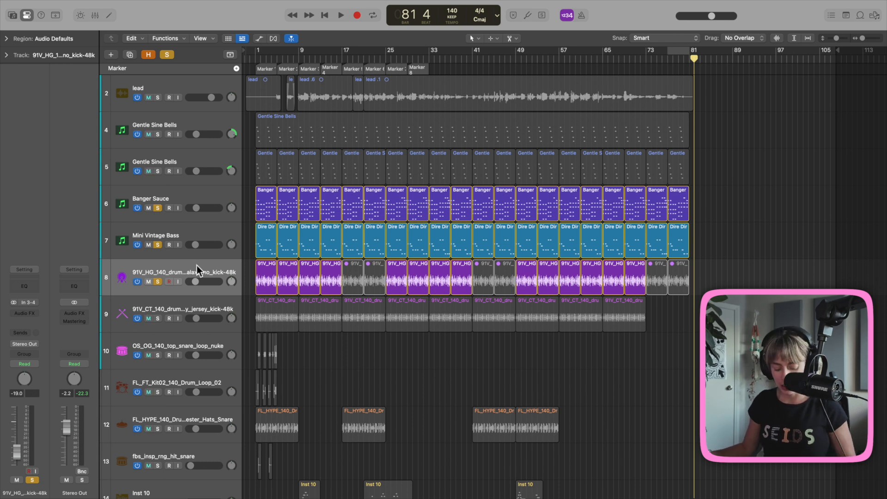
# Duplicate the galaxy drum loop track and copy its region at bar 69 down onto the new empty track
pyautogui.press('super+d')
pyautogui.click(638, 288)
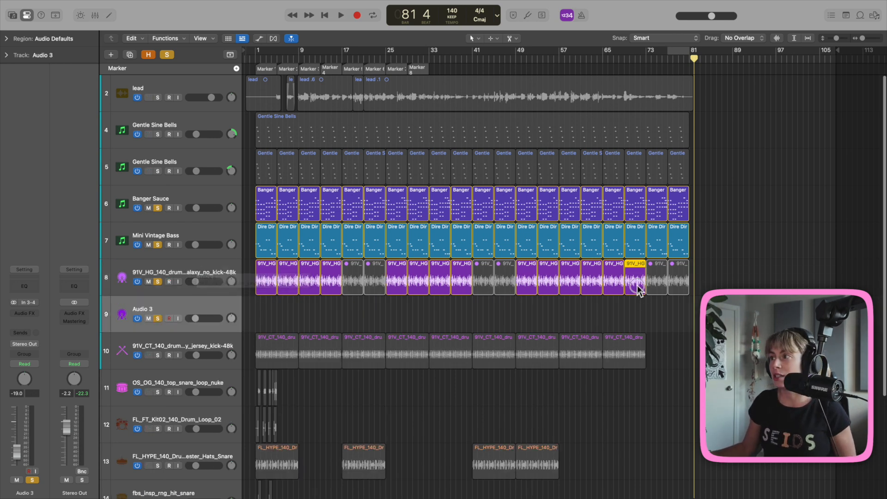
pyautogui.moveTo(639, 290); pyautogui.dragTo(636, 307)
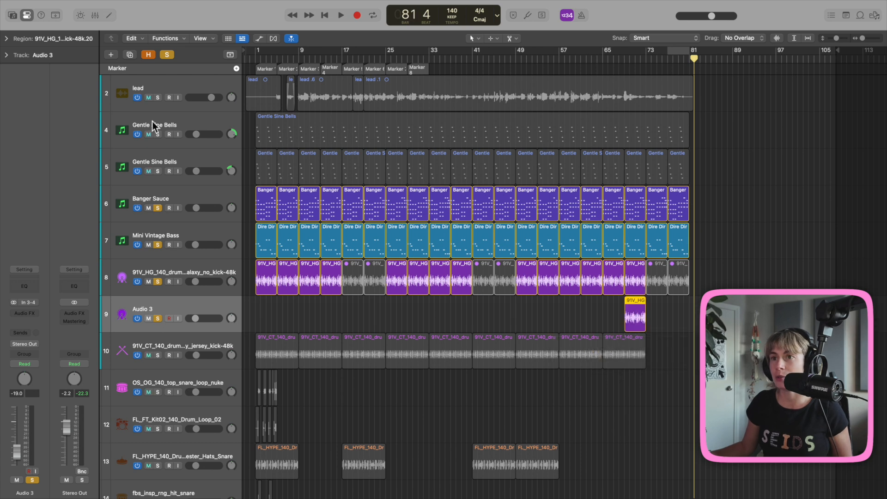
# Solo only the Audio 3 track and the original galaxy drum loop track, and play both together from bar 69
pyautogui.click(167, 55)
pyautogui.click(158, 318)
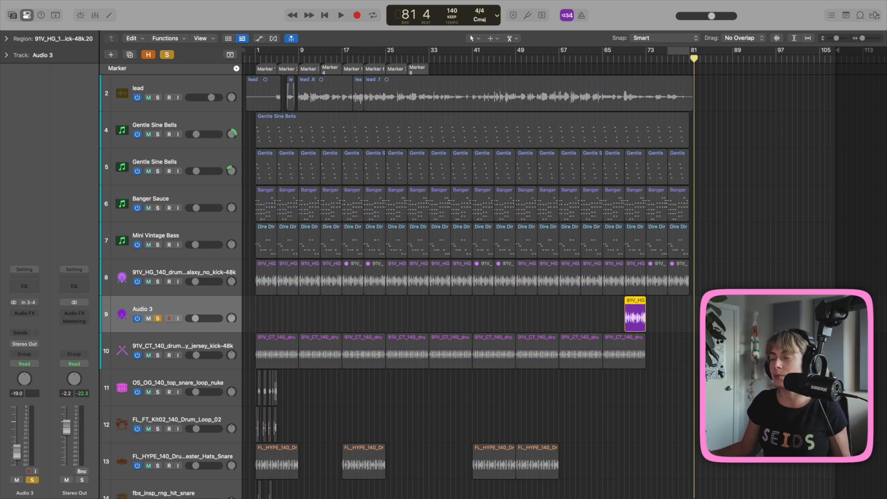
pyautogui.press('super+Right')
pyautogui.press('super+Right')
pyautogui.press('super+Right')
pyautogui.press('super+Left')
pyautogui.press('super+Left')
pyautogui.press('super+Left')
pyautogui.press('super+Left')
pyautogui.press('super+Left')
pyautogui.press('super+Left')
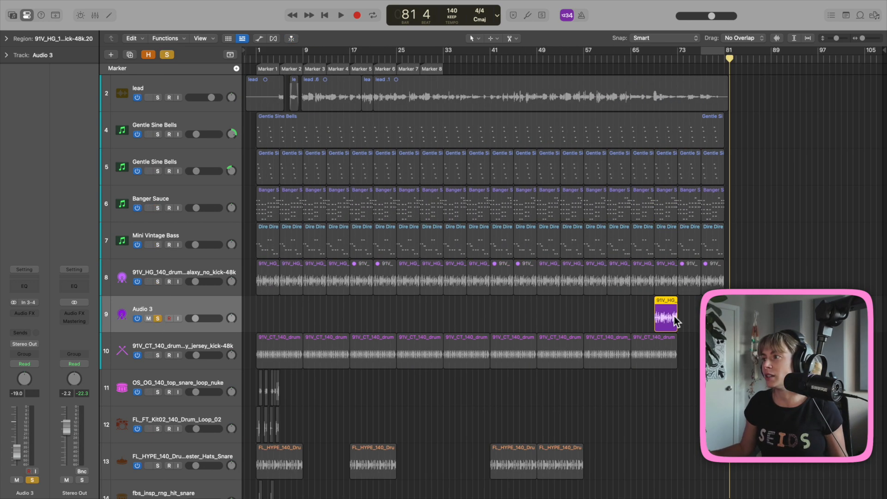
pyautogui.press('super+Right')
pyautogui.press('super+Right')
pyautogui.press('super+Right')
pyautogui.press('super+Right')
pyautogui.press('super+Right')
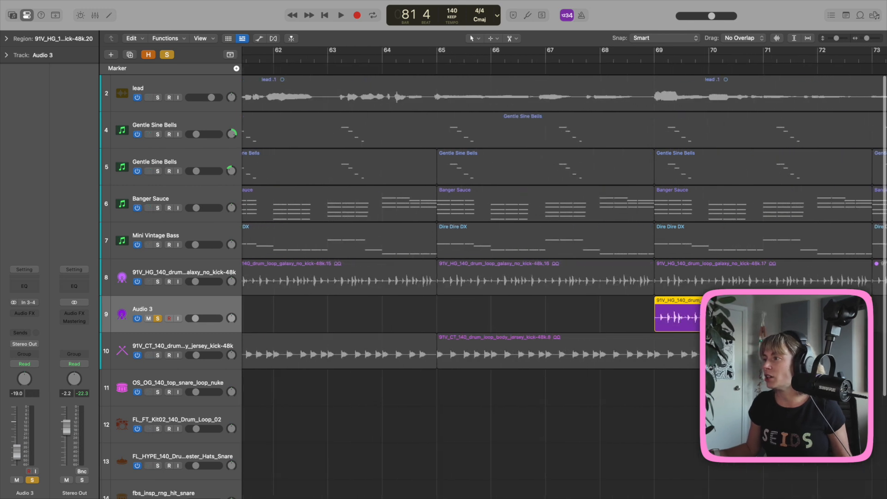
pyautogui.hscroll(5, 662, 315)
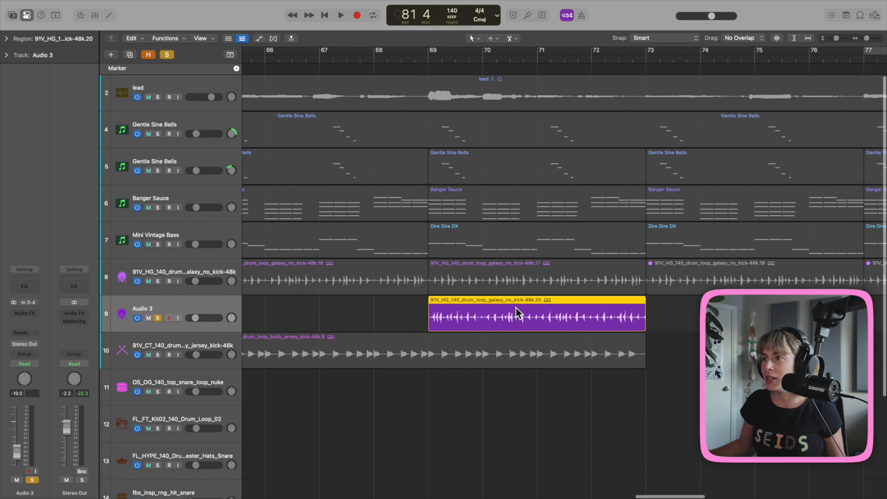
pyautogui.press('super+Right')
pyautogui.press('super+Right')
pyautogui.press('super+Right')
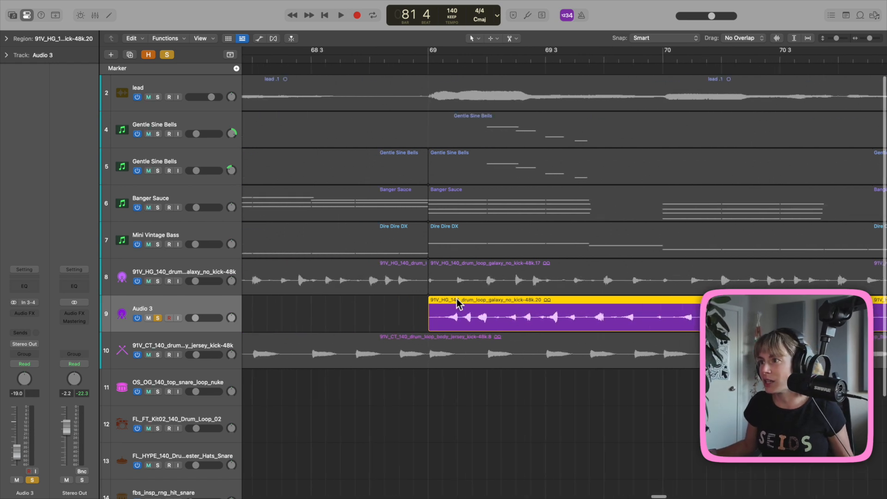
pyautogui.click(156, 281)
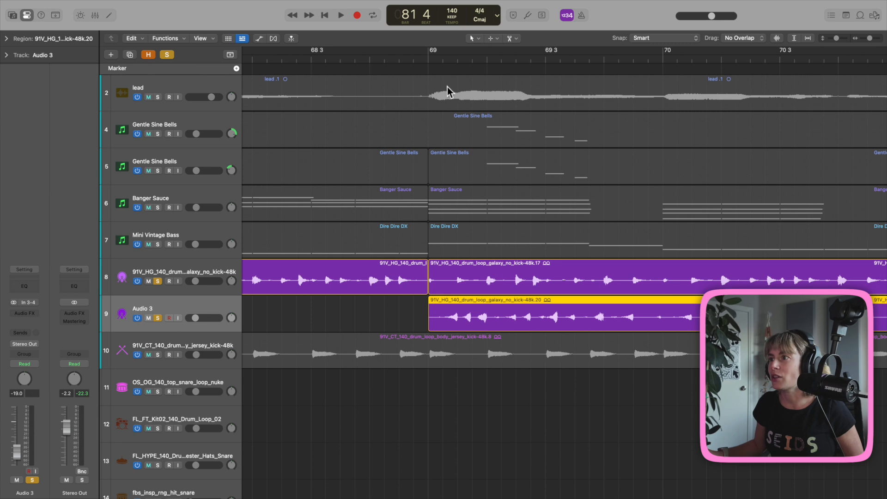
pyautogui.press('space')
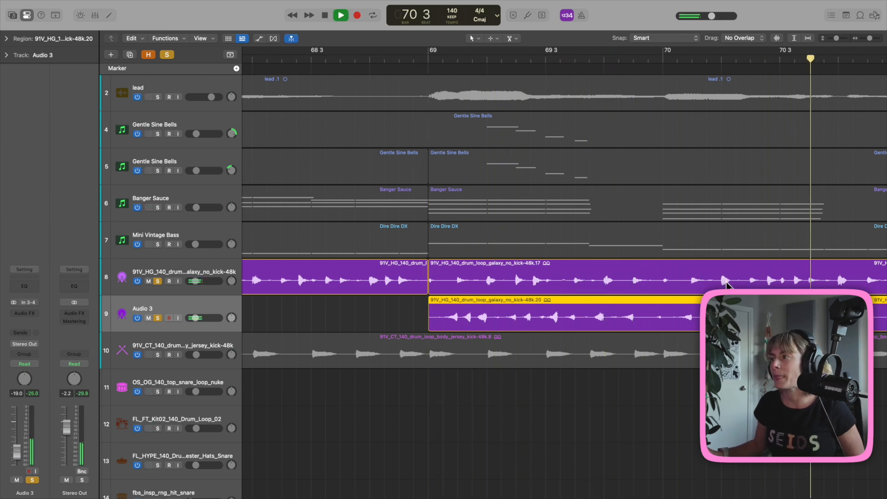
# Split the copied drum region on the Audio 3 track around individual hits from bar 69 onward
pyautogui.click(462, 317)
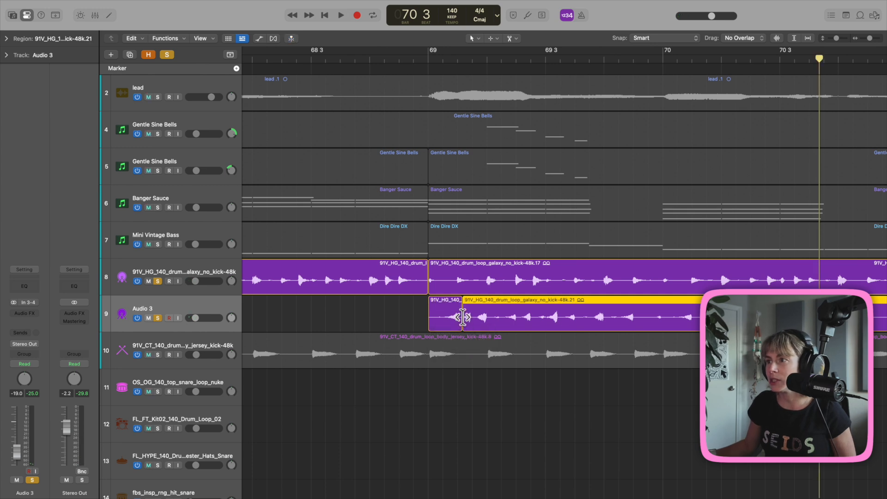
pyautogui.click(521, 317)
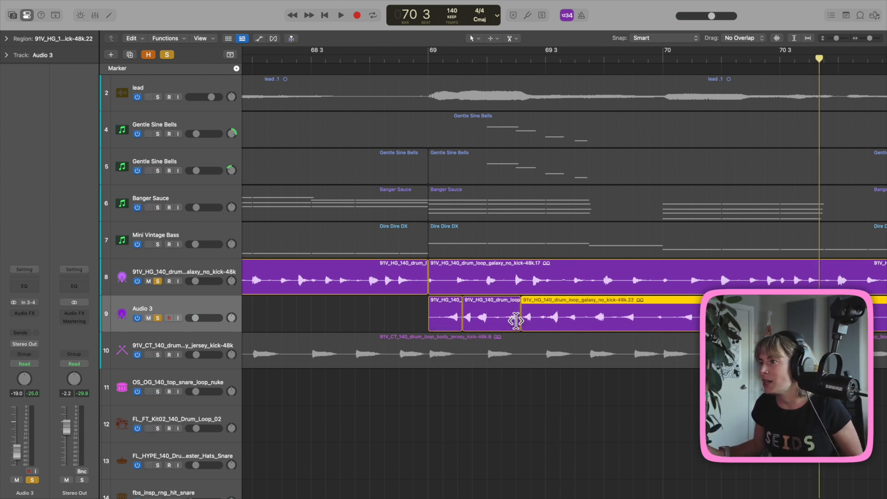
pyautogui.click(538, 317)
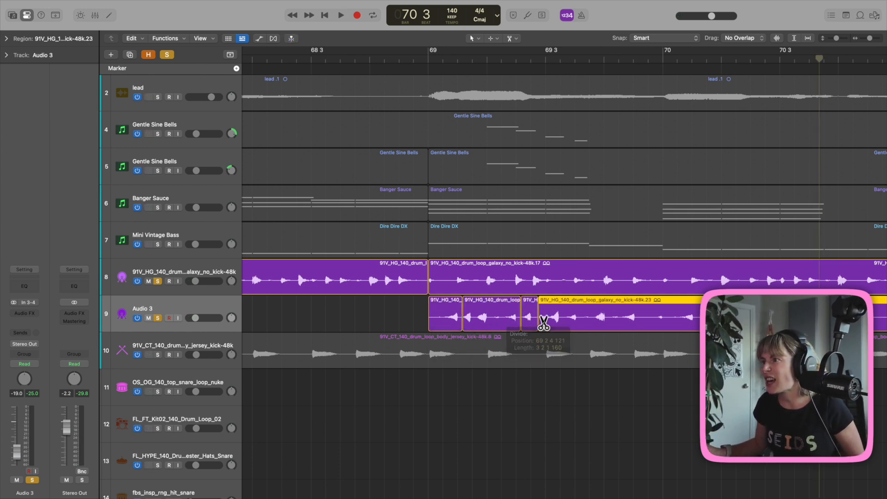
pyautogui.click(594, 317)
pyautogui.click(604, 317)
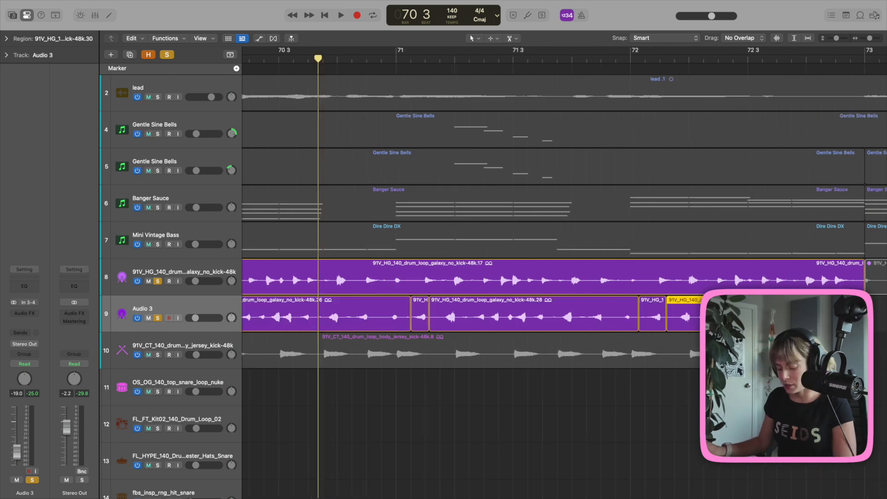
# Delete the long slices between bars 69 and 73 on Audio 3, keeping only short isolated hits, and play the result
pyautogui.press('Delete')
pyautogui.click(516, 320)
pyautogui.press('Delete')
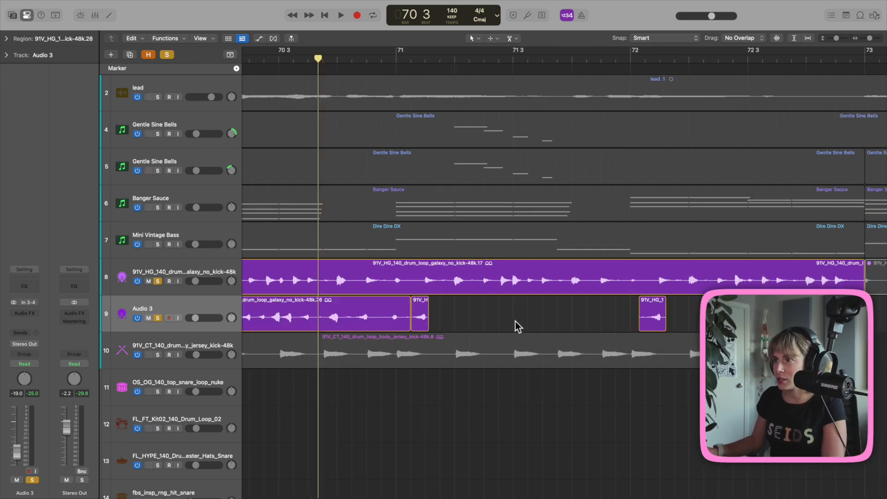
pyautogui.click(368, 318)
pyautogui.press('Delete')
pyautogui.hscroll(-5, 434, 343)
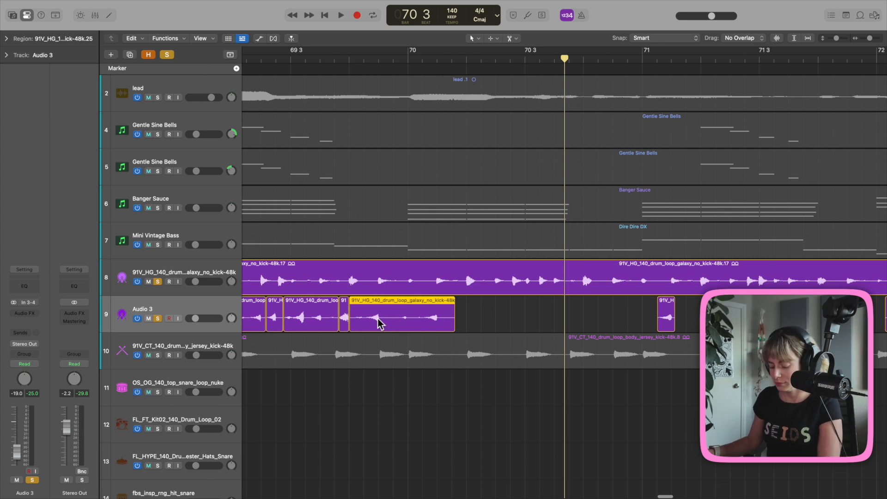
pyautogui.press('Delete')
pyautogui.click(319, 320)
pyautogui.press('Delete')
pyautogui.hscroll(-2, 326, 322)
pyautogui.click(330, 324)
pyautogui.press('Delete')
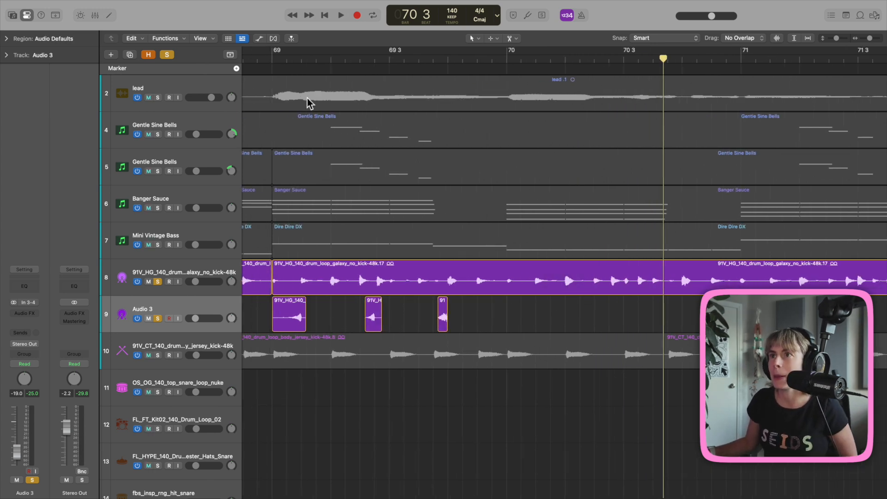
pyautogui.press('space')
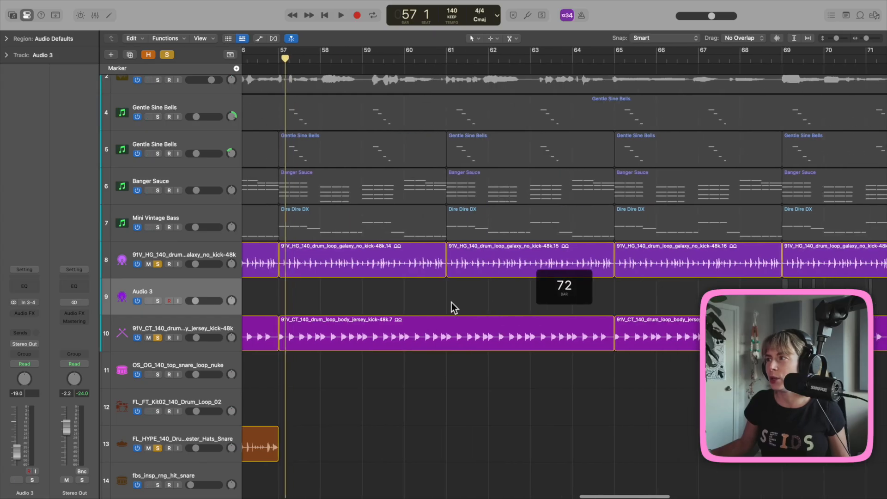
pyautogui.hscroll(5, 451, 303)
pyautogui.hscroll(1, 434, 298)
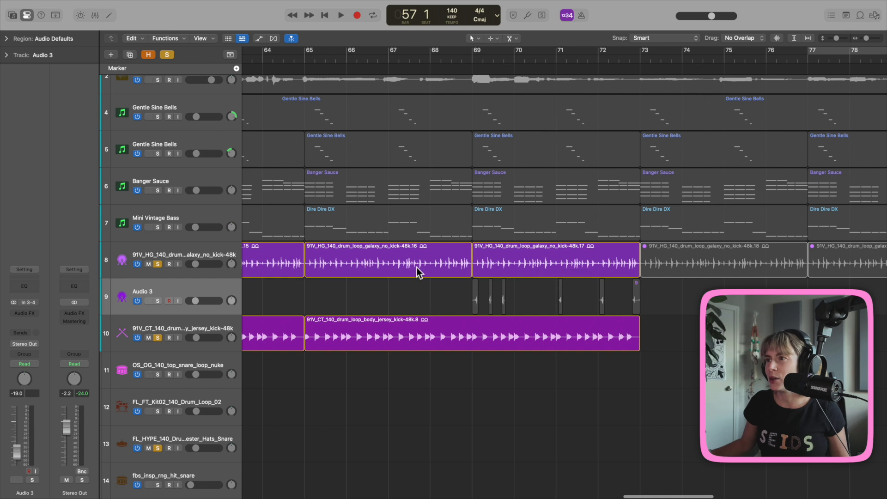
pyautogui.click(344, 286)
pyautogui.click(356, 262)
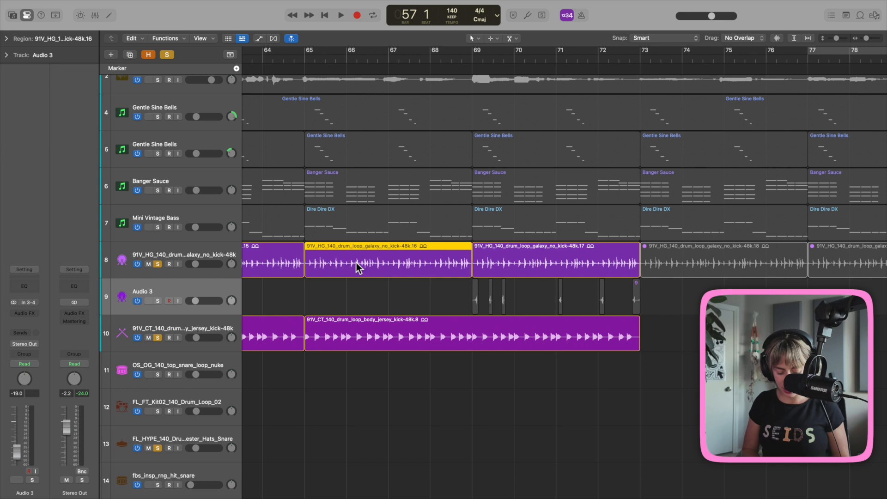
pyautogui.hotkey('ctrl', 'x')
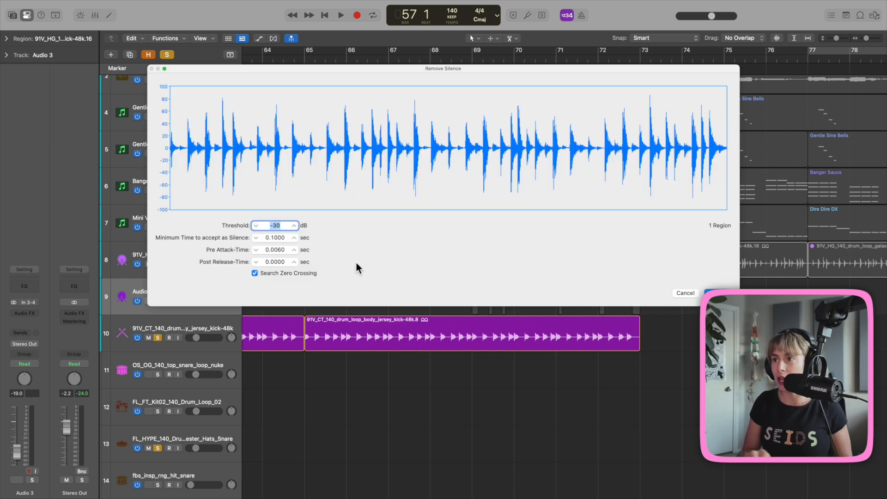
pyautogui.click(257, 225)
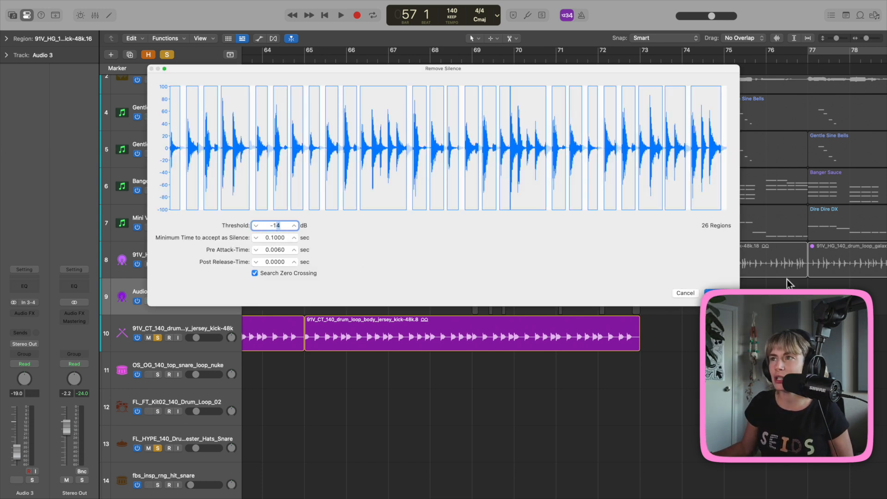
pyautogui.click(687, 292)
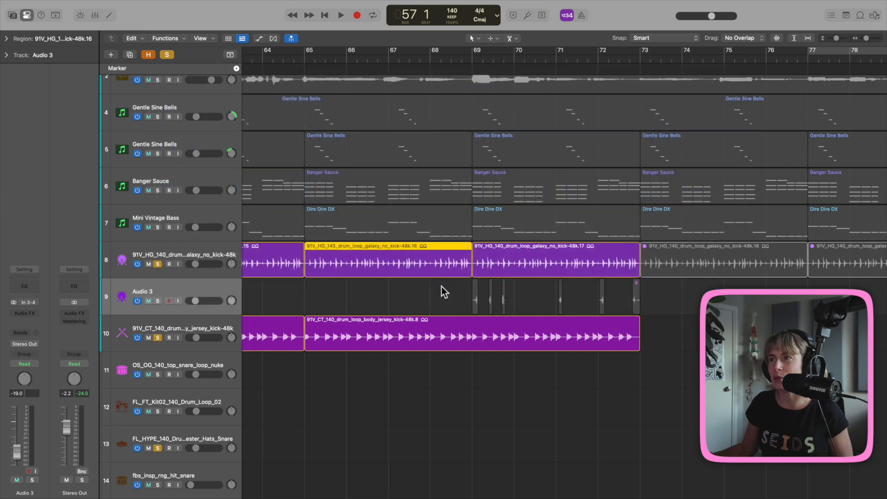
# Select the Manchester hats-snare region starting at bar 49 and leave only that track soloed
pyautogui.click(472, 340)
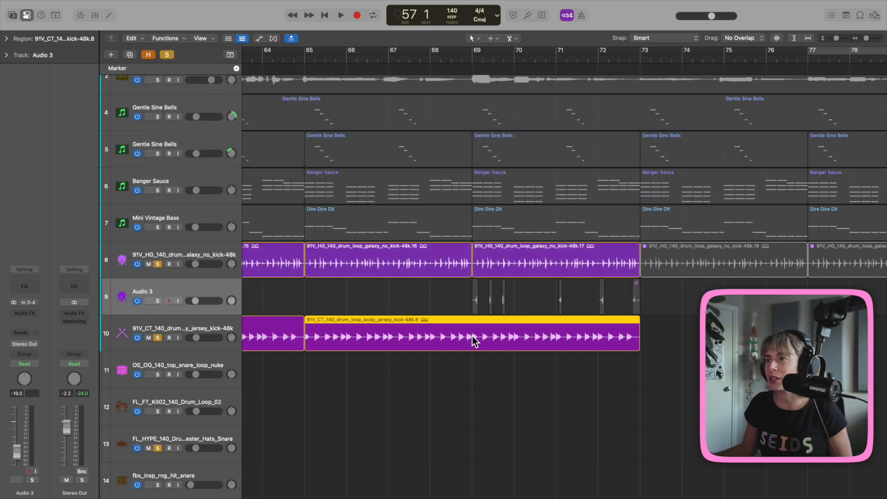
pyautogui.scroll(-5, 414, 360)
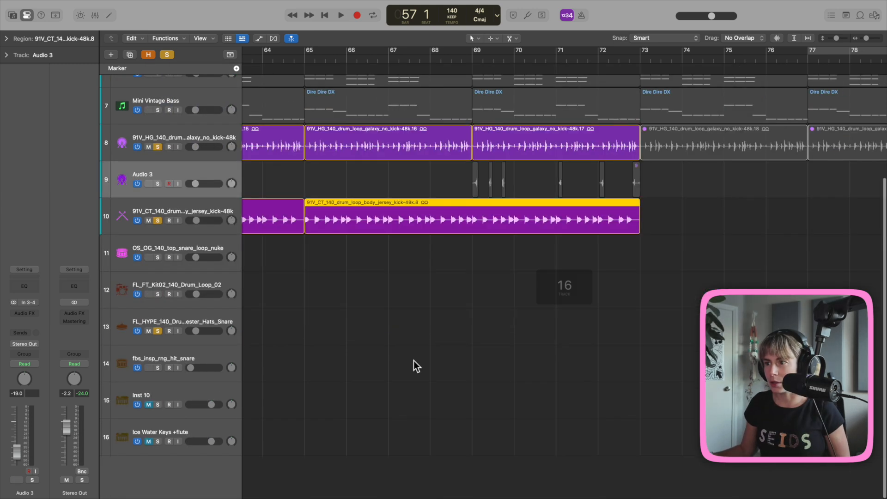
pyautogui.scroll(5, 414, 360)
pyautogui.hscroll(-10, 423, 354)
pyautogui.hscroll(-3, 406, 370)
pyautogui.click(351, 432)
pyautogui.hscroll(-3, 321, 445)
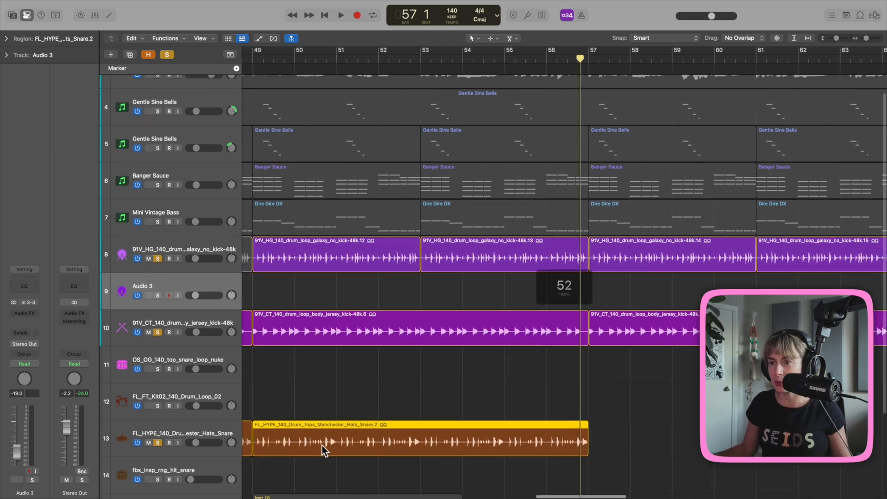
pyautogui.click(158, 259)
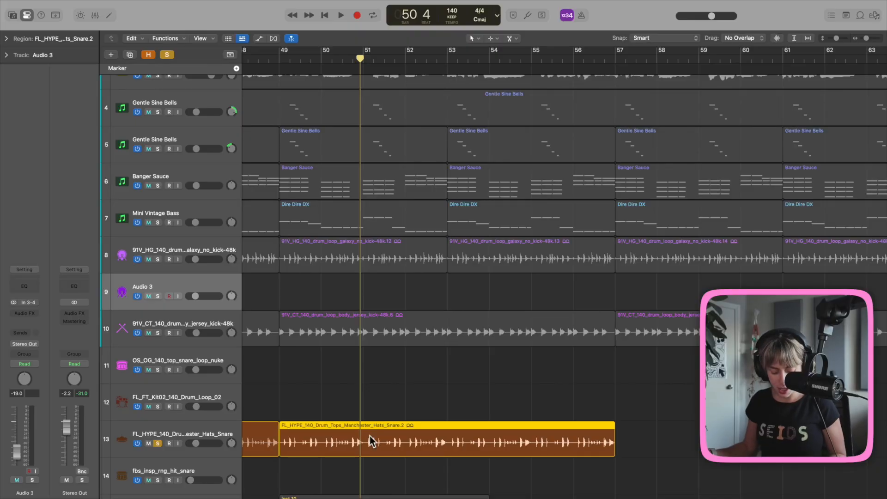
# Apply Remove Silence to the selected Manchester hats-snare region after adjusting the threshold, cutting it into separate slices
pyautogui.hotkey('ctrl', 'x')
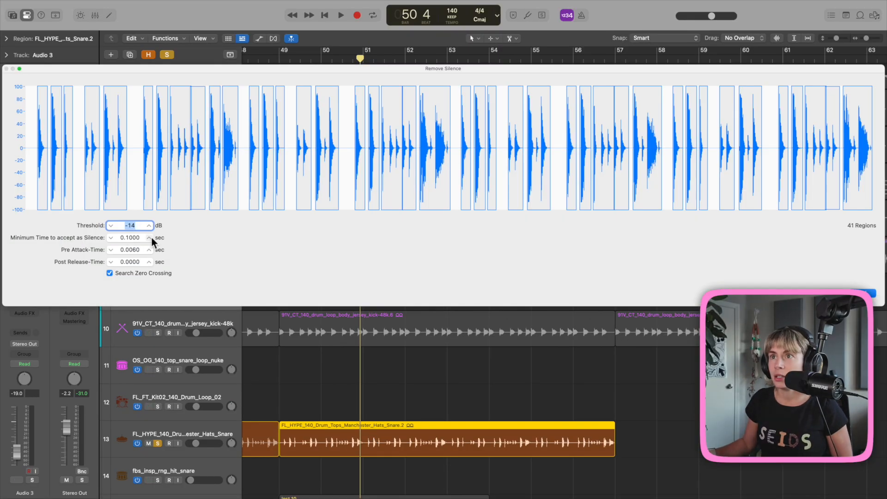
pyautogui.click(110, 225)
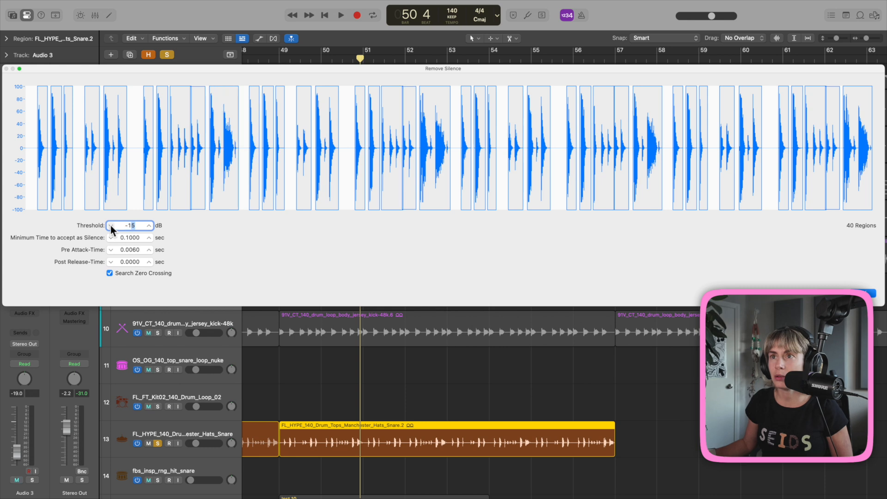
pyautogui.write('1')
pyautogui.click(868, 294)
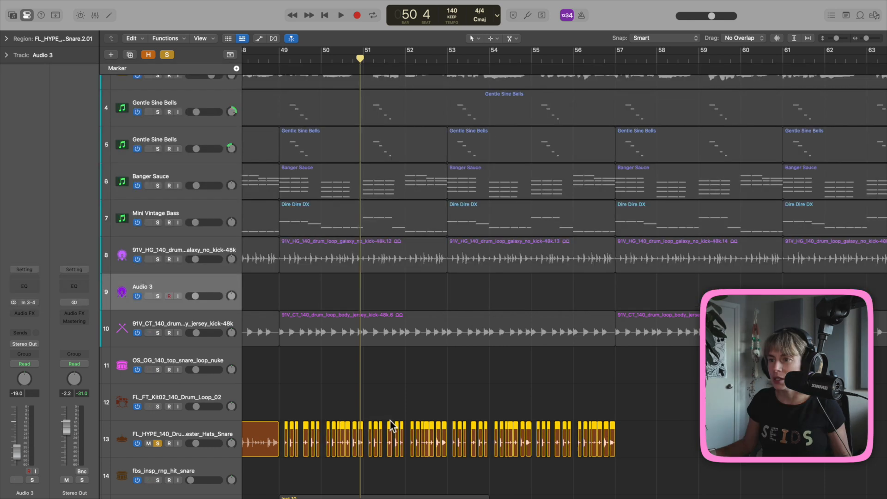
# Copy the first hats-snare slice to the start of bar 49, then split the slice before 49 4 and shift its first half earlier
pyautogui.scroll(8, 389, 420)
pyautogui.hscroll(-3, 305, 446)
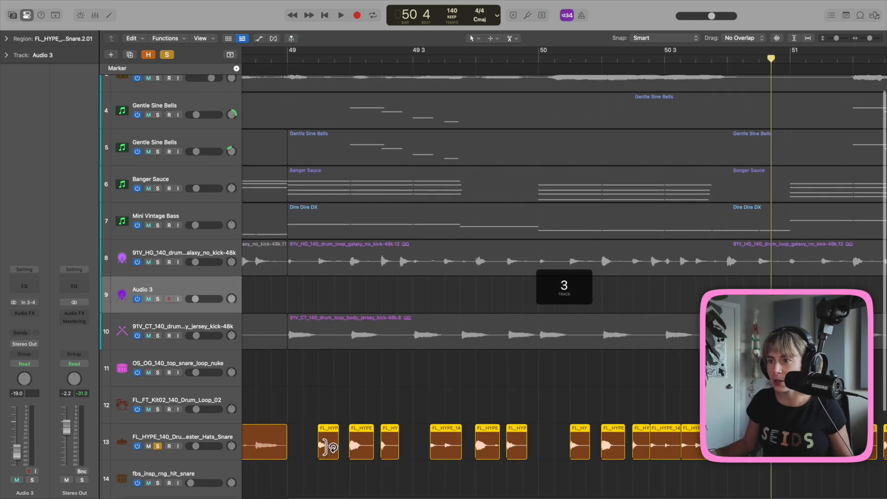
pyautogui.moveTo(327, 446); pyautogui.dragTo(297, 444)
pyautogui.press('super+z')
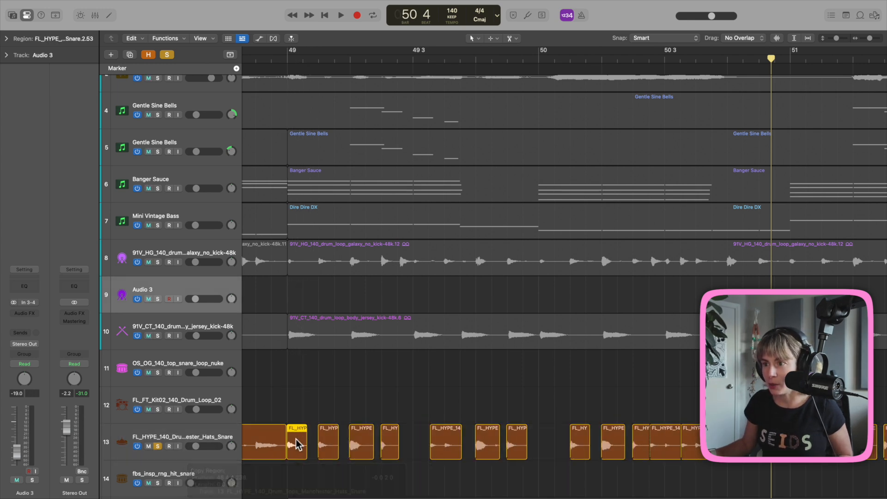
pyautogui.rightClick(444, 448)
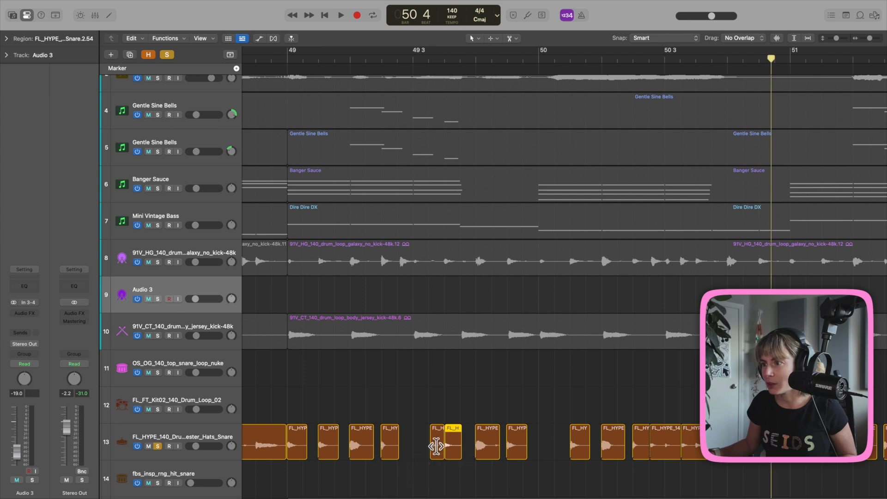
pyautogui.moveTo(434, 447); pyautogui.dragTo(542, 447)
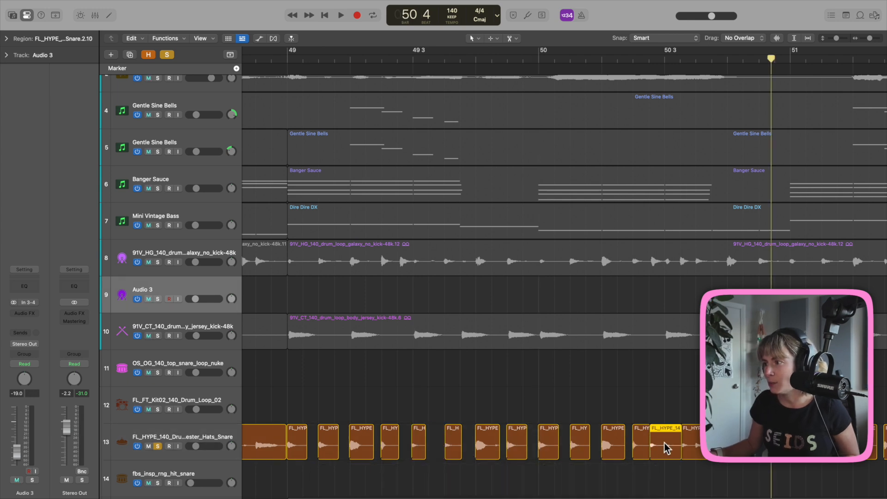
# Delete the hats-snare slice around 50 3 and lengthen the slice just before 52 3
pyautogui.press('Delete')
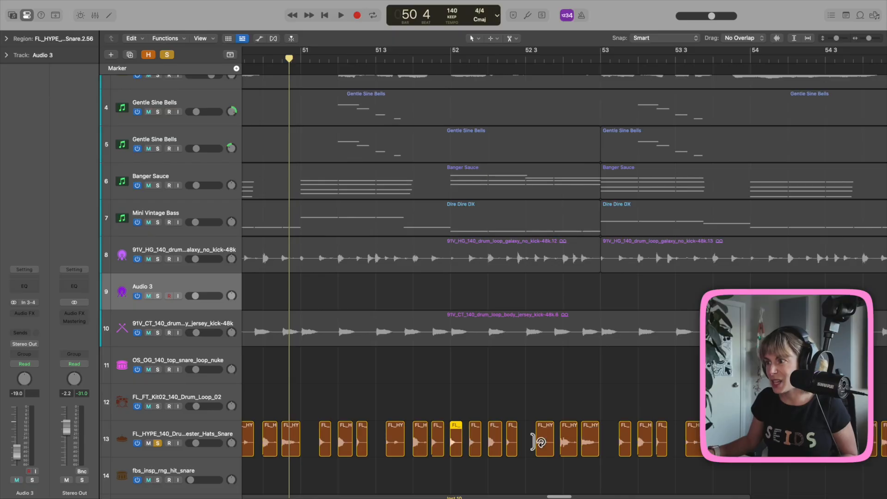
pyautogui.click(538, 441)
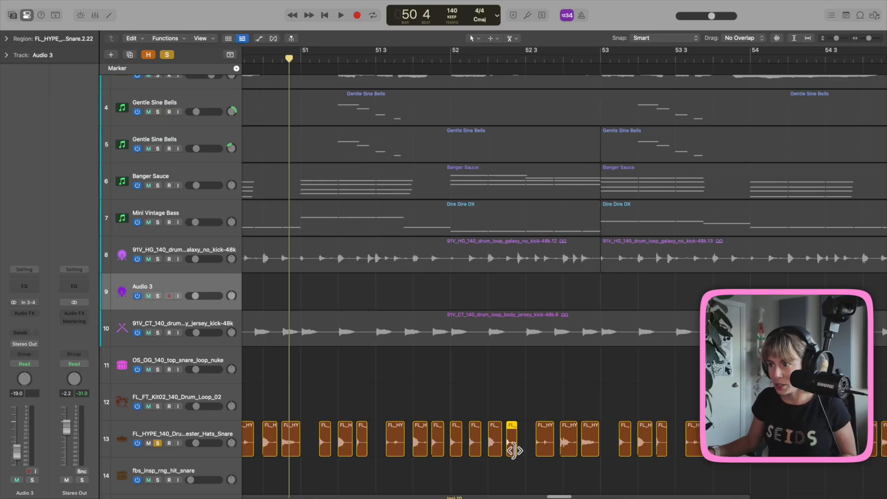
pyautogui.moveTo(516, 453)
pyautogui.mouseDown()
pyautogui.moveTo(510, 447)
pyautogui.moveTo(531, 447)
pyautogui.mouseUp()
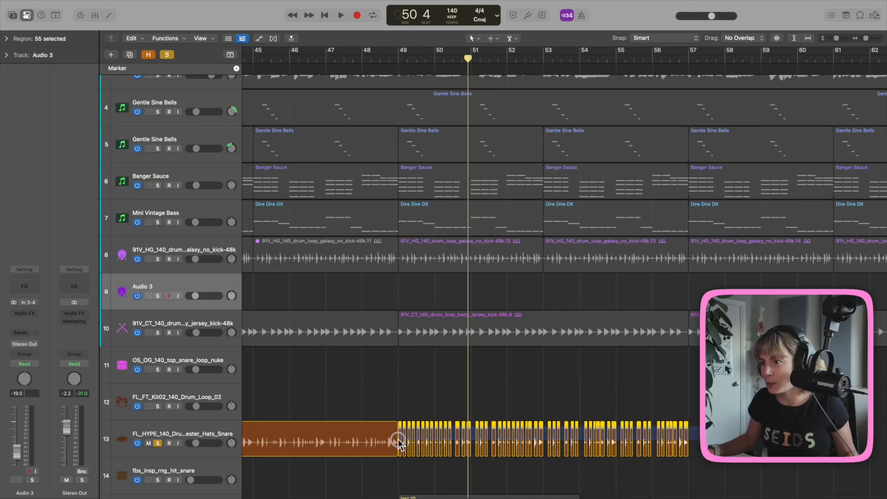
# Set both Fade-In and Fade-Out to 1 for all the selected hats-snare slices in the region parameters
pyautogui.moveTo(398, 439); pyautogui.dragTo(397, 440)
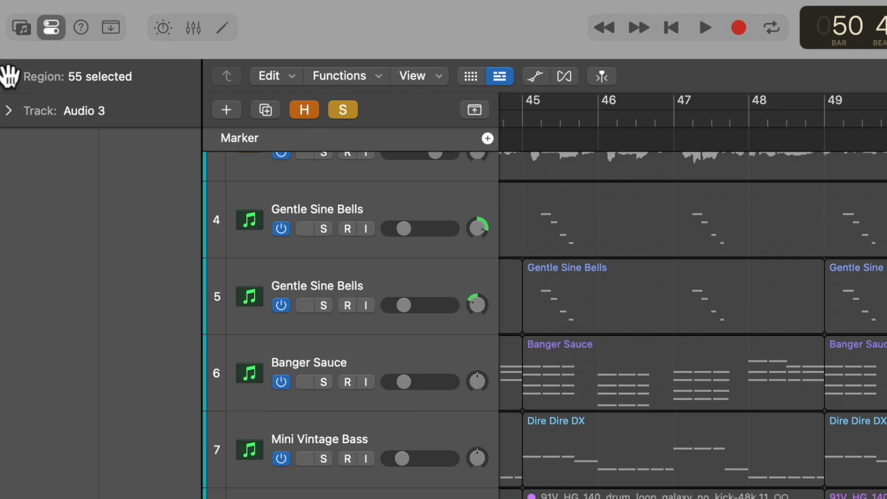
pyautogui.click(6, 38)
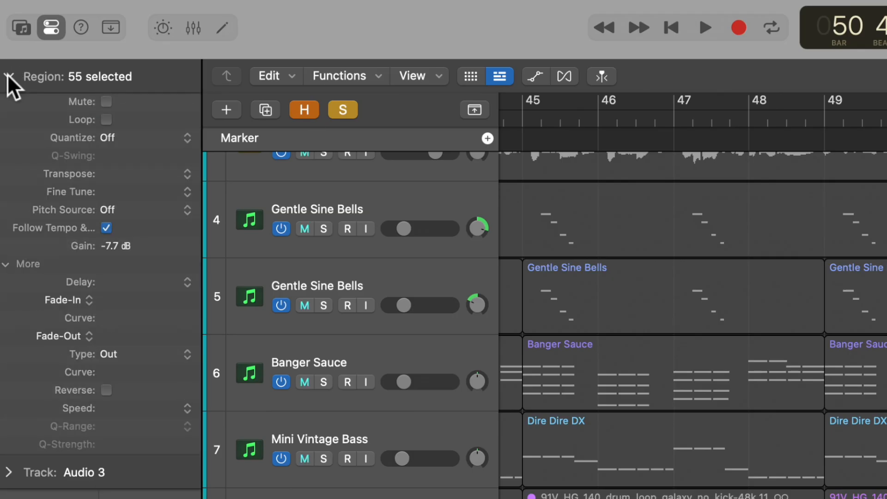
pyautogui.click(89, 302)
pyautogui.click(121, 301)
pyautogui.doubleClick(126, 300)
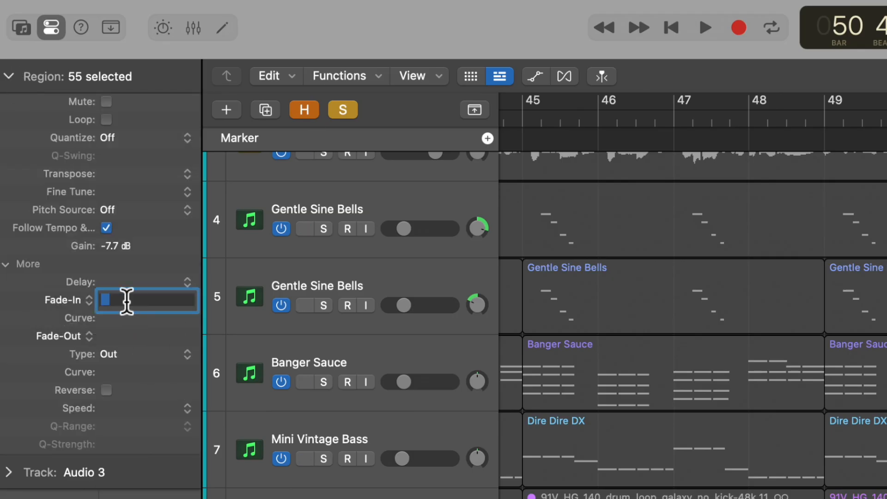
pyautogui.doubleClick(113, 337)
pyautogui.write('1')
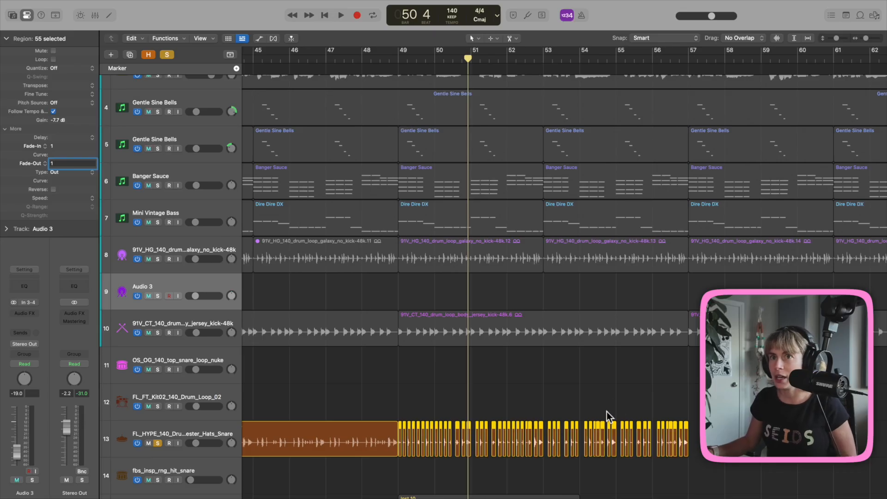
pyautogui.press('Return')
# Examine the fades on the hats-snare slices up close from bar 49 and play the edited slices back
pyautogui.press('super+Right')
pyautogui.press('super+Right')
pyautogui.press('super+Right')
pyautogui.press('super+Right')
pyautogui.press('super+Right')
pyautogui.press('super+Right')
pyautogui.press('super+Right')
pyautogui.press('super+Right')
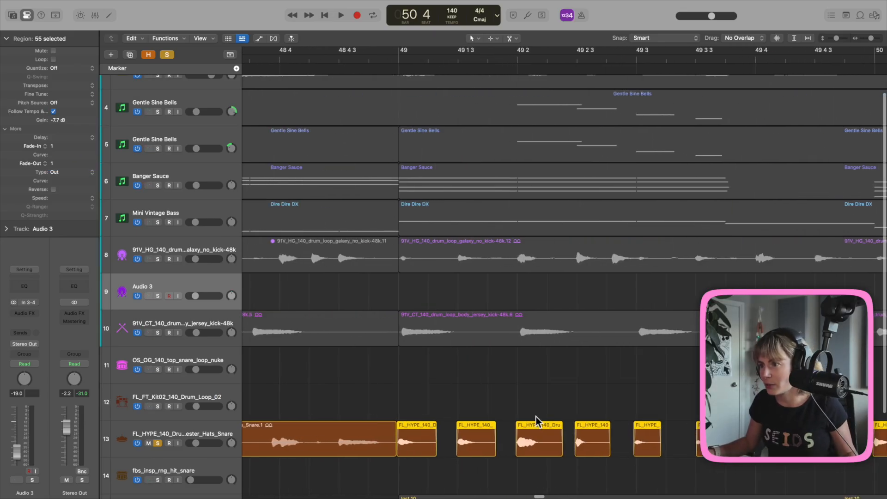
pyautogui.scroll(8, 434, 448)
pyautogui.scroll(-9, 485, 422)
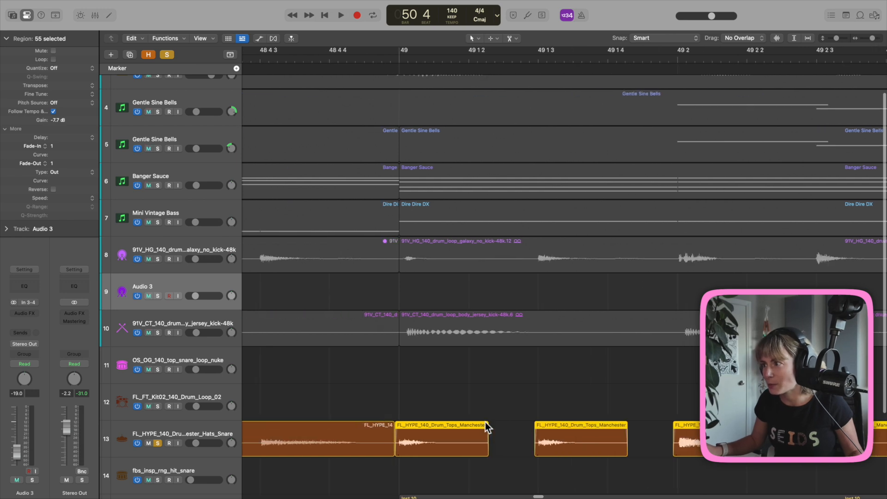
pyautogui.scroll(1, 485, 422)
pyautogui.scroll(4, 490, 425)
pyautogui.press('space')
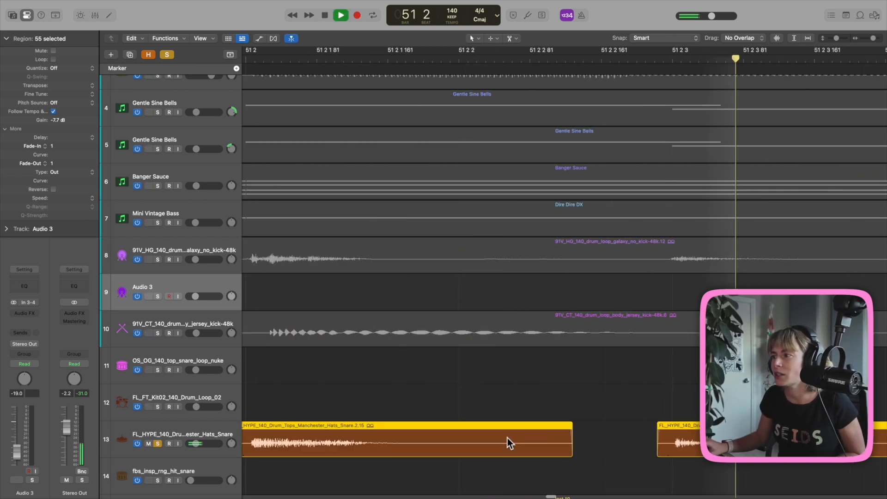
pyautogui.scroll(-5, 575, 426)
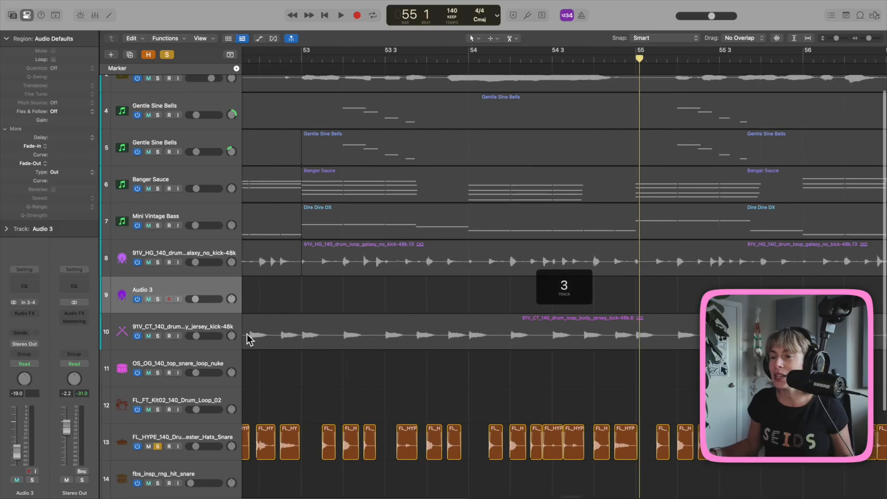
# Select the jersey kick loop track, solo only that track and play it
pyautogui.click(185, 318)
pyautogui.click(157, 335)
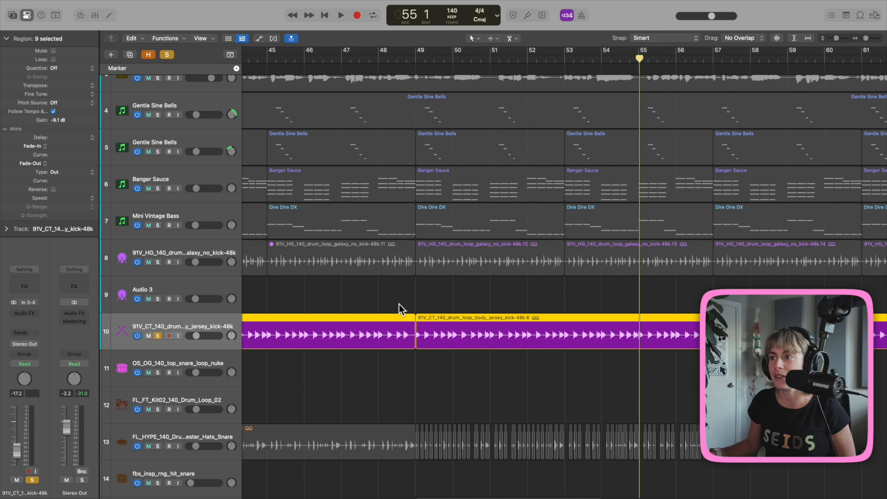
pyautogui.press('space')
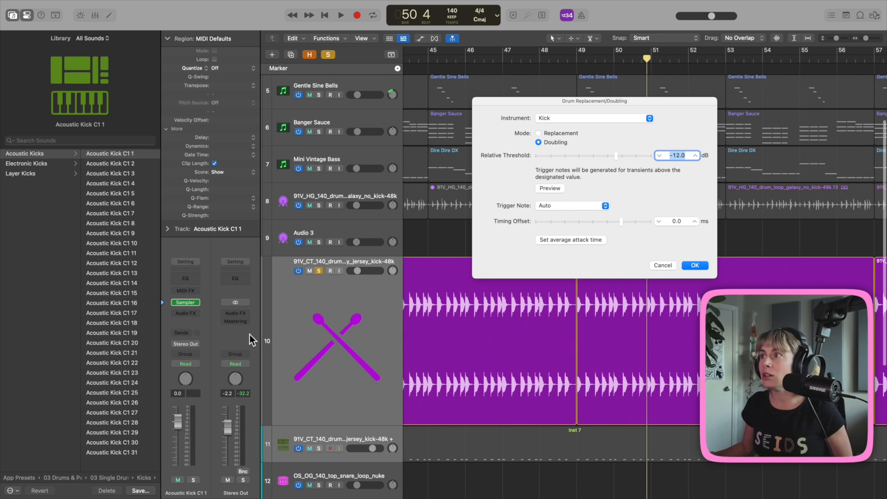
# Preview the kick doubling and audition acoustic kicks from across the list, including Acoustic Kick C1 2, C1 6, C1 8, C1 13 and C1 31
pyautogui.click(126, 162)
pyautogui.click(556, 188)
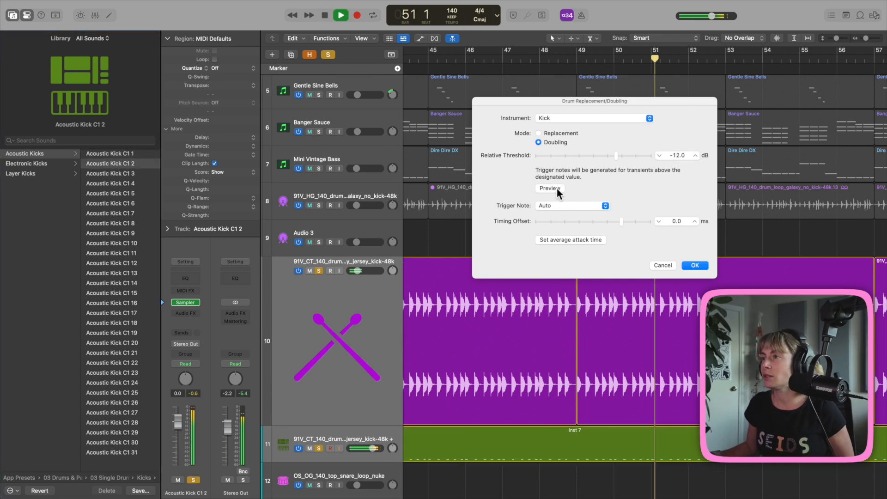
pyautogui.click(123, 206)
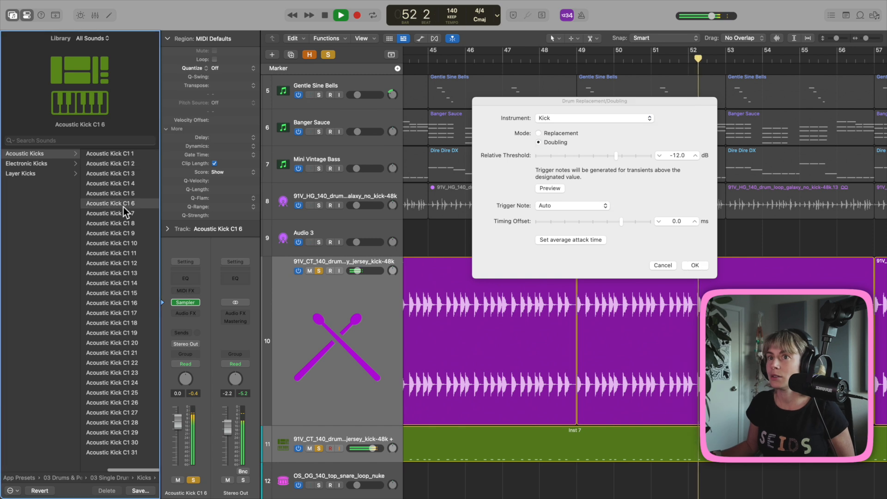
pyautogui.click(114, 226)
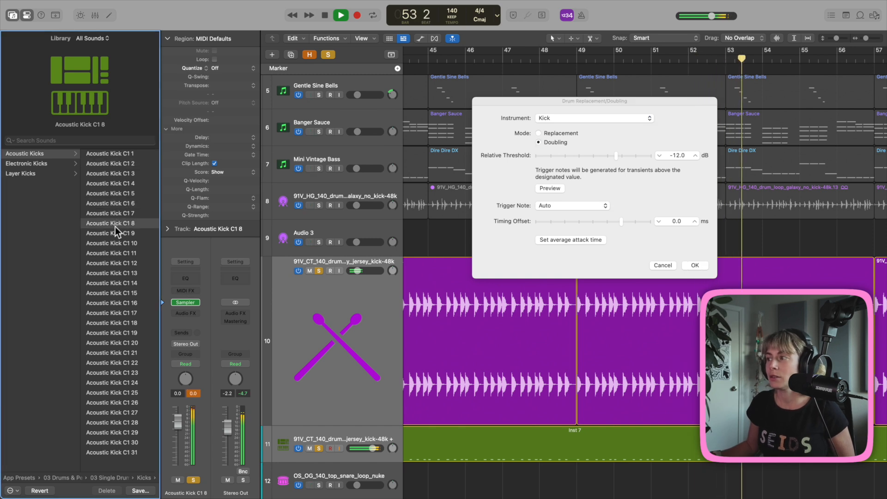
pyautogui.click(108, 272)
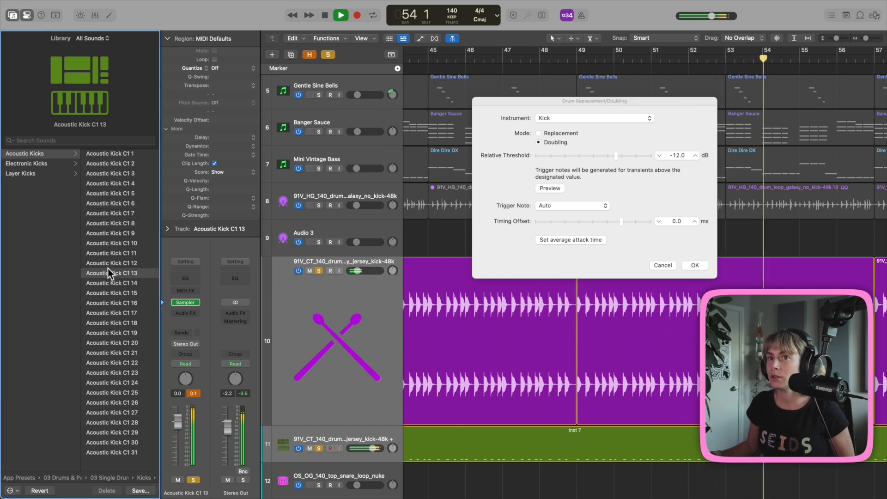
pyautogui.click(100, 312)
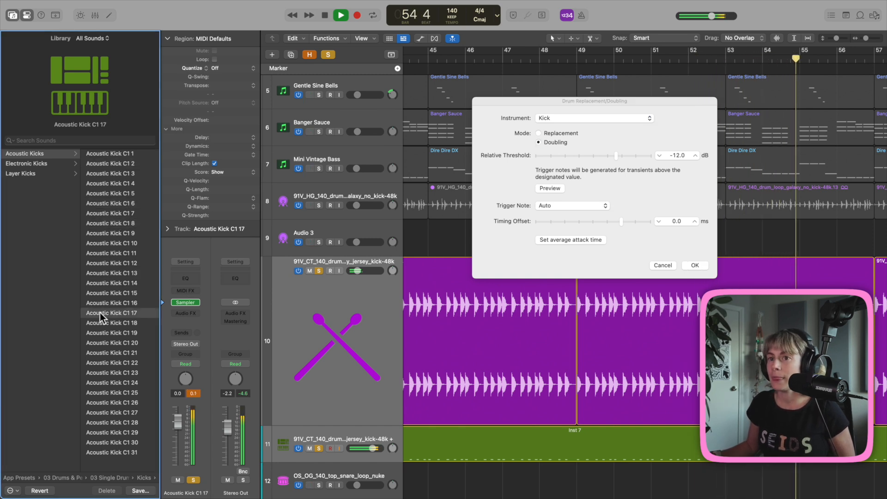
pyautogui.click(105, 367)
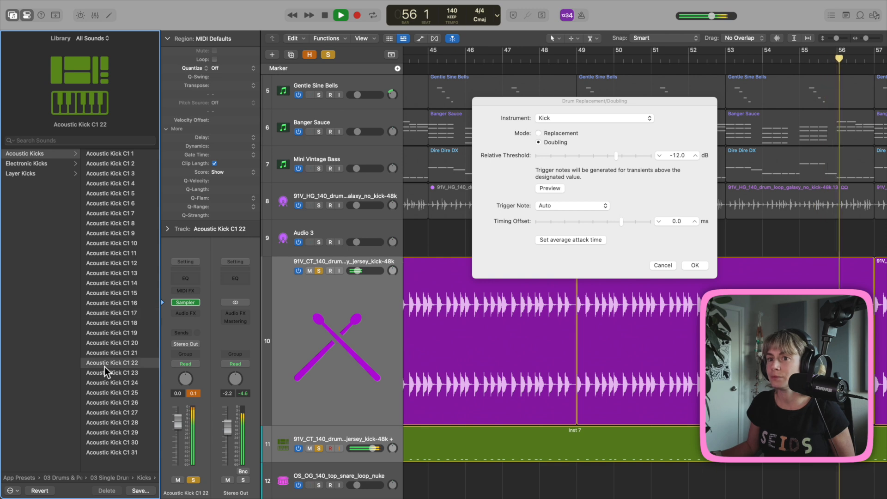
pyautogui.click(105, 412)
pyautogui.click(99, 437)
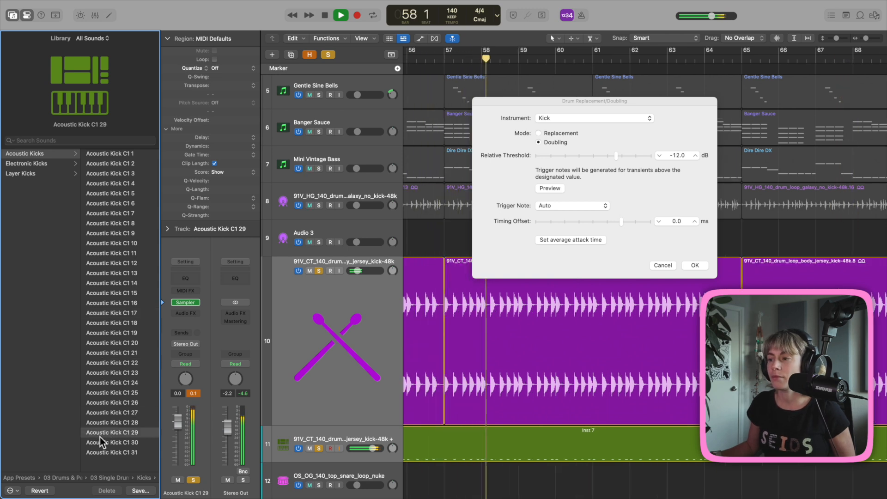
pyautogui.click(105, 453)
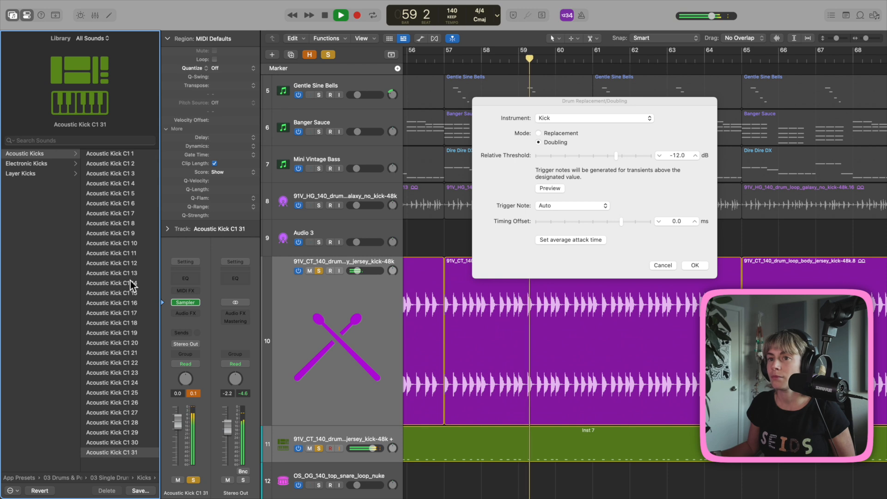
pyautogui.click(123, 272)
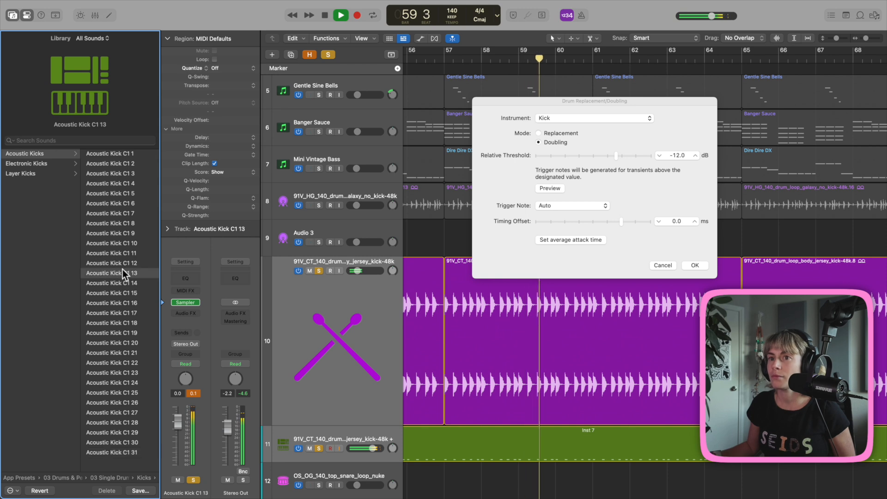
pyautogui.click(109, 153)
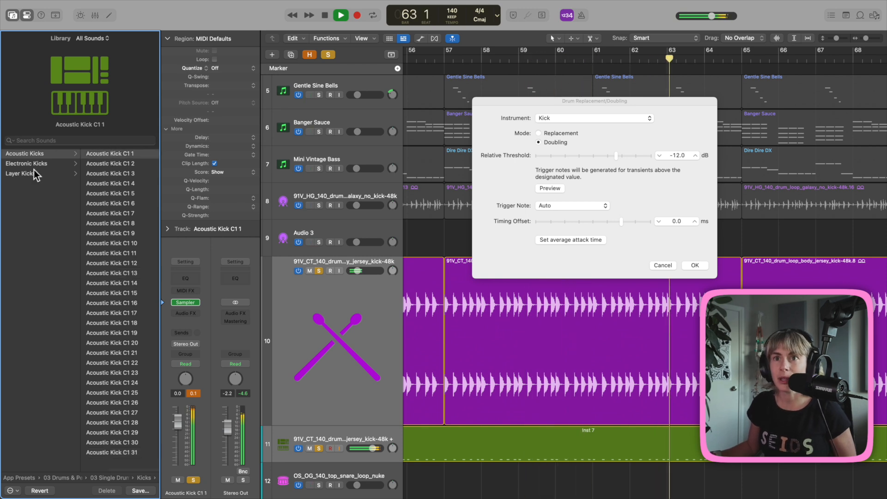
# Audition electronic kicks for the doubled track, including Electronic Kick C1 2, C1 15 and C1 25
pyautogui.click(69, 163)
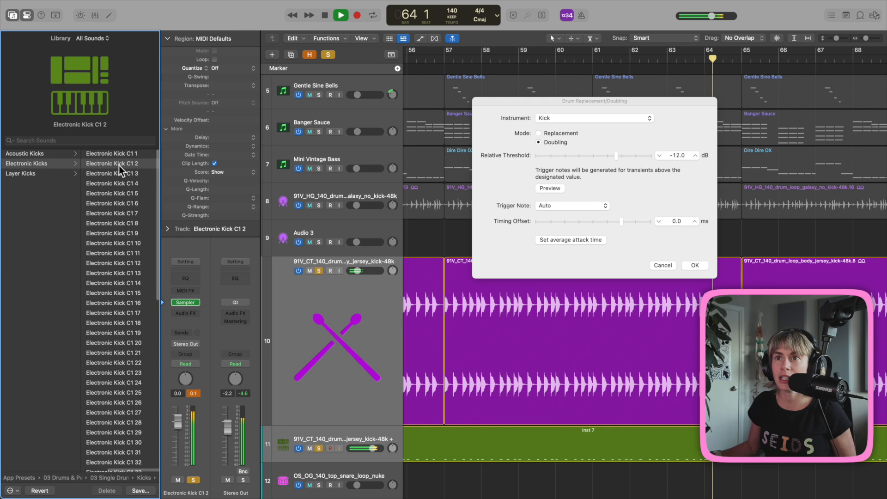
pyautogui.click(118, 181)
pyautogui.click(110, 293)
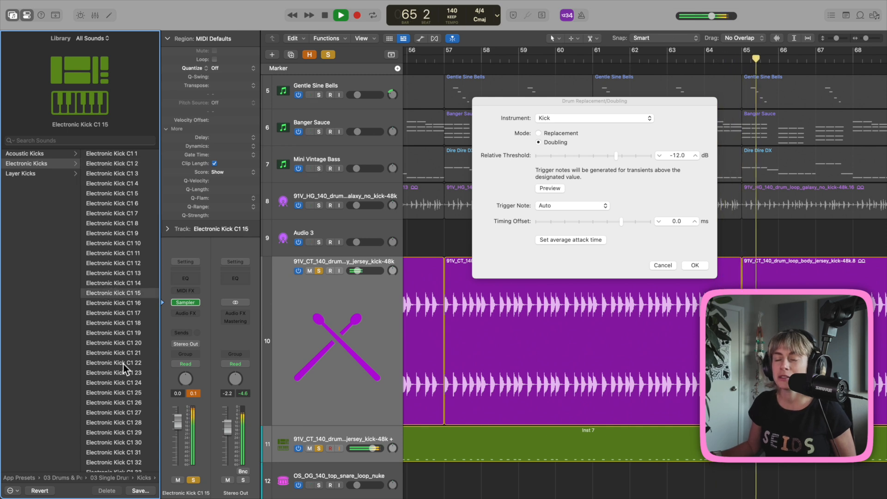
pyautogui.click(117, 392)
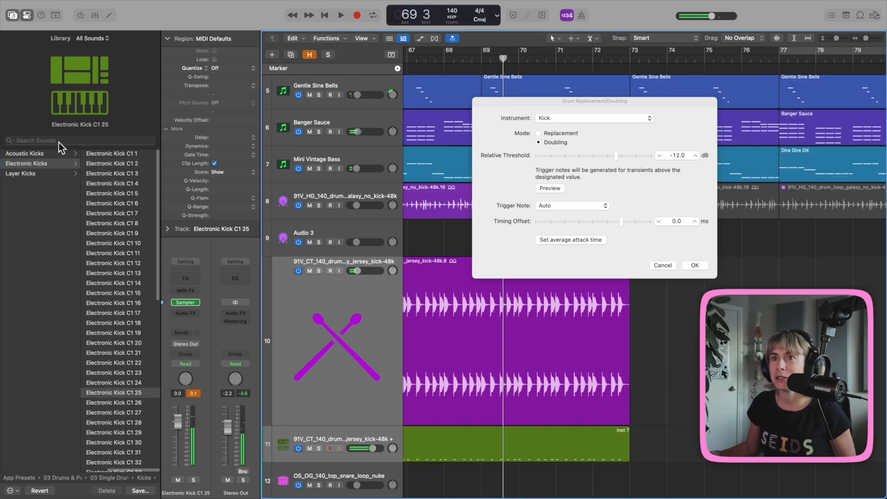
# Choose Acoustic Kick C1 1 as the doubling sound and apply the drum doubling
pyautogui.click(35, 153)
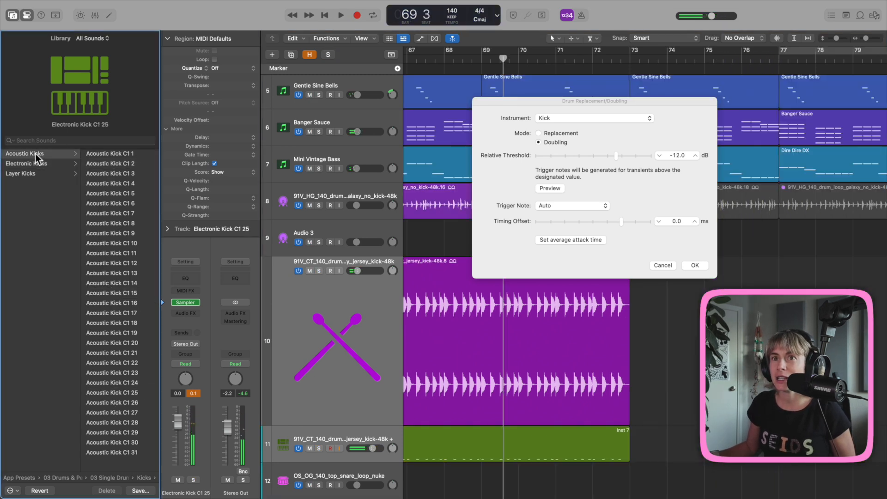
pyautogui.click(126, 154)
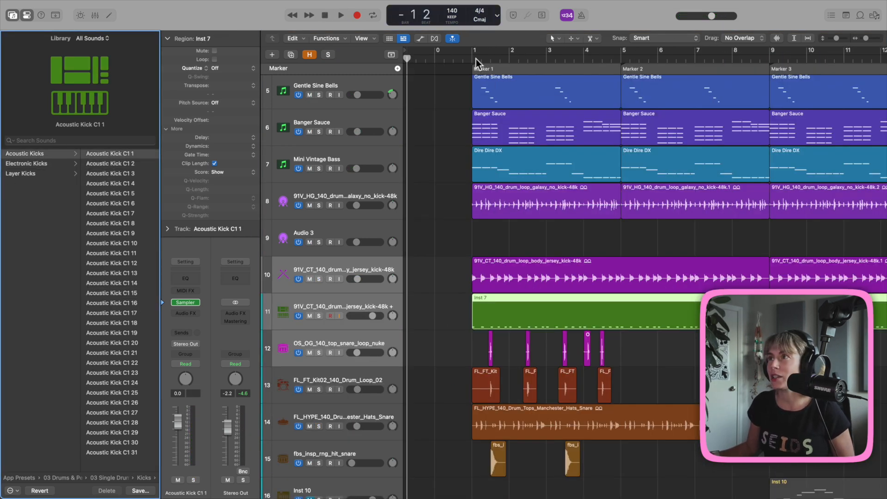
# Play the song from bar 1 and lower the doubled kick track's volume to about -12 dB
pyautogui.click(476, 59)
pyautogui.press('space')
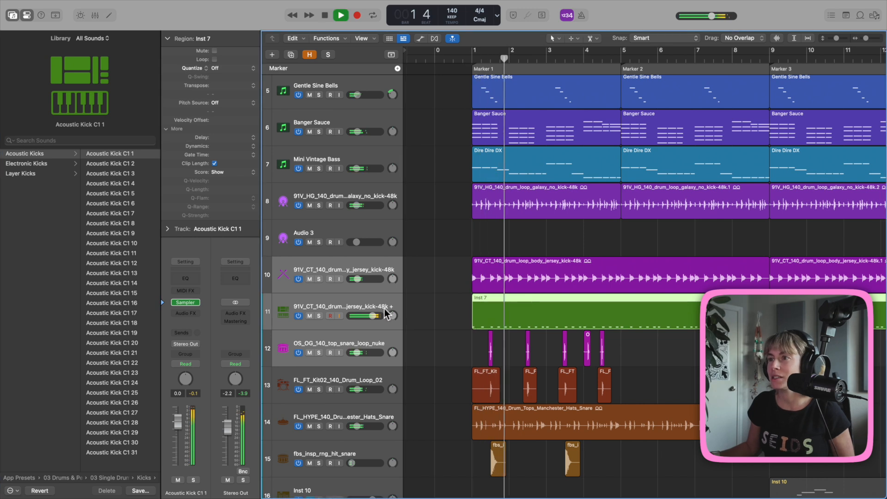
pyautogui.moveTo(372, 318); pyautogui.dragTo(334, 318)
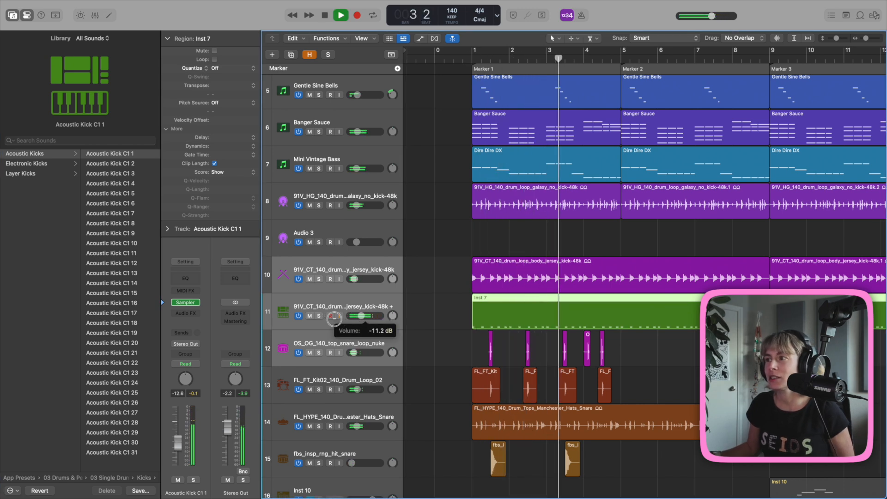
pyautogui.click(382, 376)
pyautogui.moveTo(372, 315); pyautogui.dragTo(332, 315)
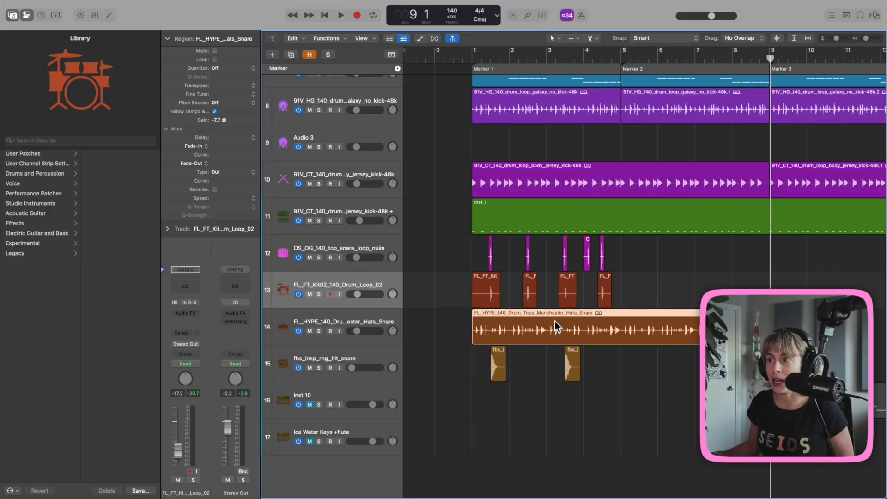
# Convert the Manchester Hats_Snare region into a new Drum Machine Designer track, accepting the 48-pad limit
pyautogui.moveTo(556, 322); pyautogui.dragTo(375, 469)
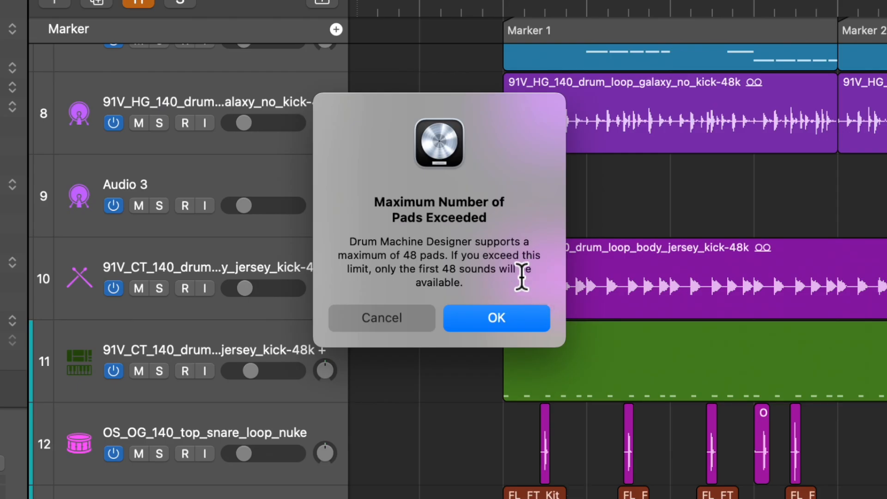
pyautogui.click(498, 317)
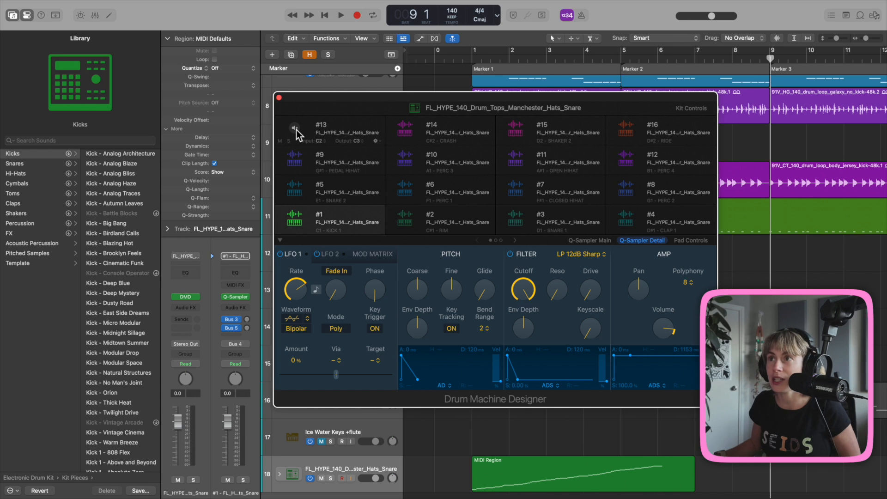
# Audition pads #13, #9 and #5 and inspect their slices in the Q-Sampler Main waveform view
pyautogui.click(295, 134)
pyautogui.click(293, 156)
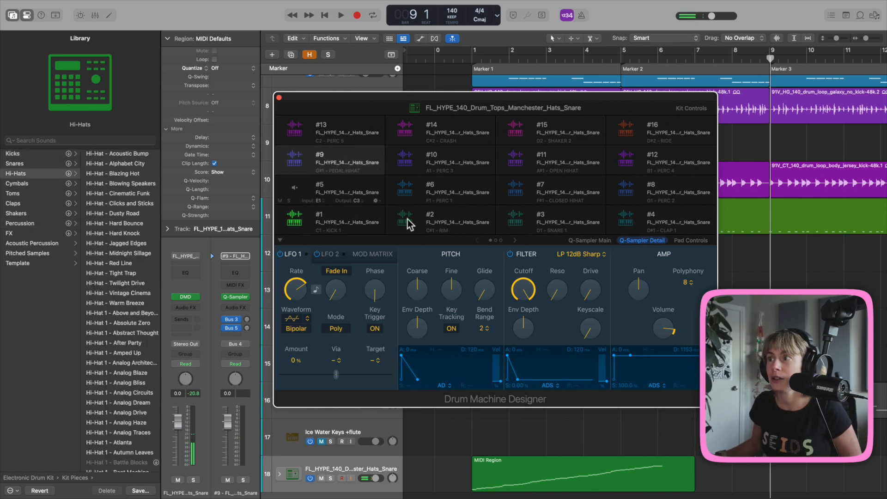
pyautogui.click(583, 240)
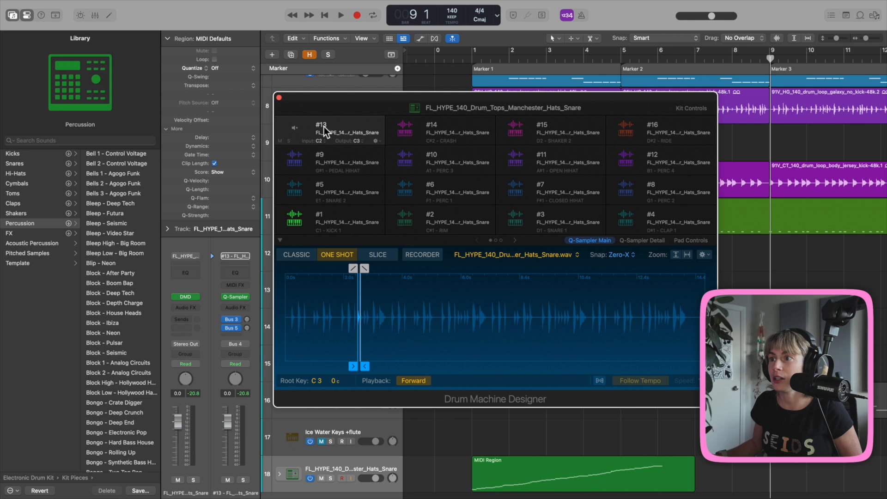
pyautogui.click(294, 158)
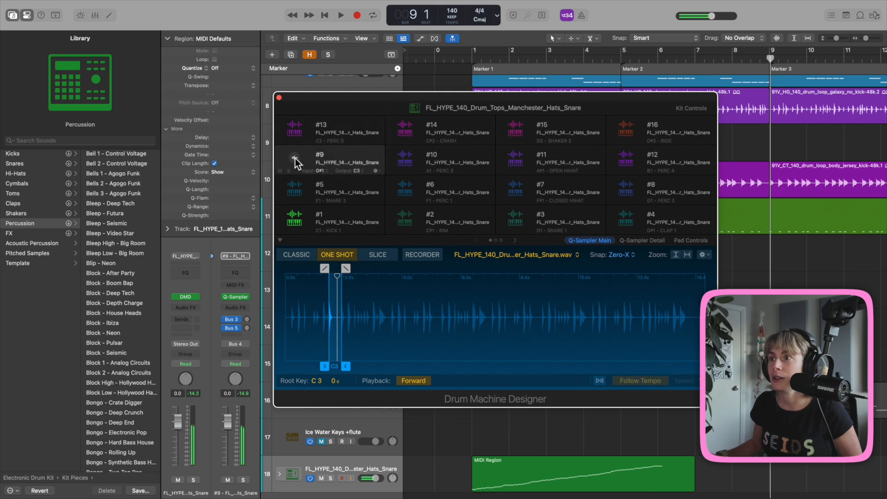
pyautogui.click(296, 187)
pyautogui.click(296, 157)
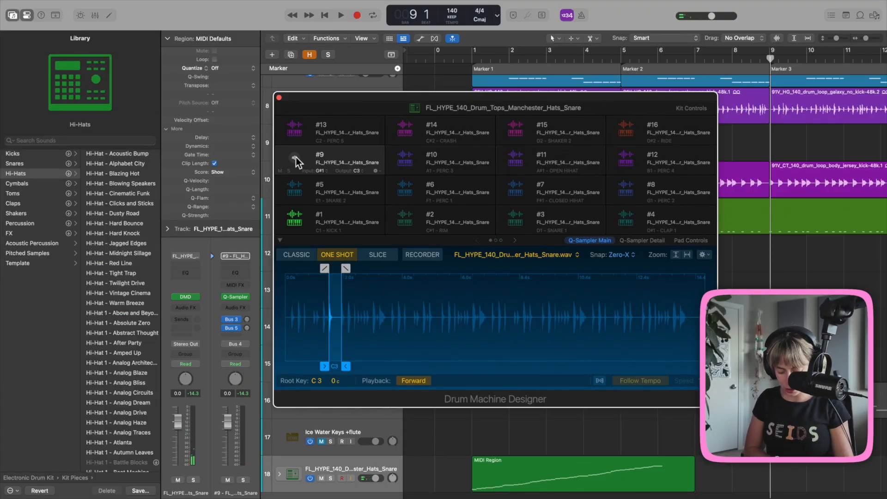
# Open the on-screen keyboard and page through the drum pads up to #33–#48
pyautogui.press('super+k')
pyautogui.click(265, 334)
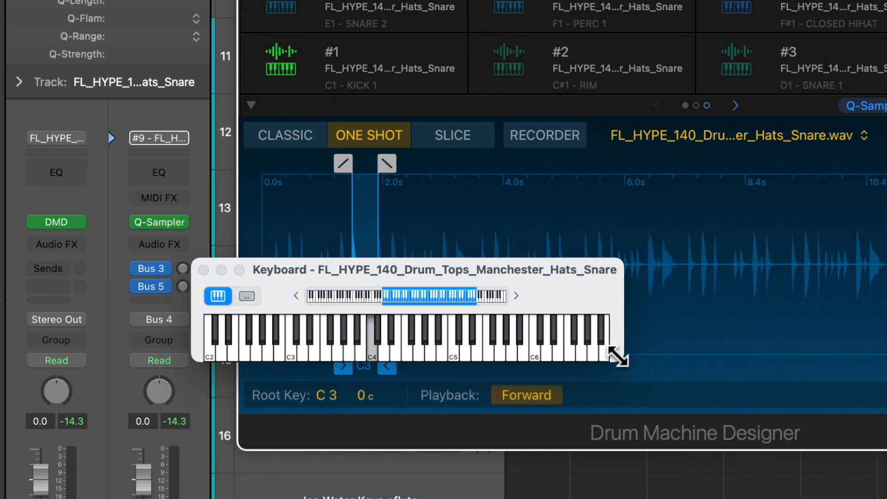
pyautogui.click(735, 106)
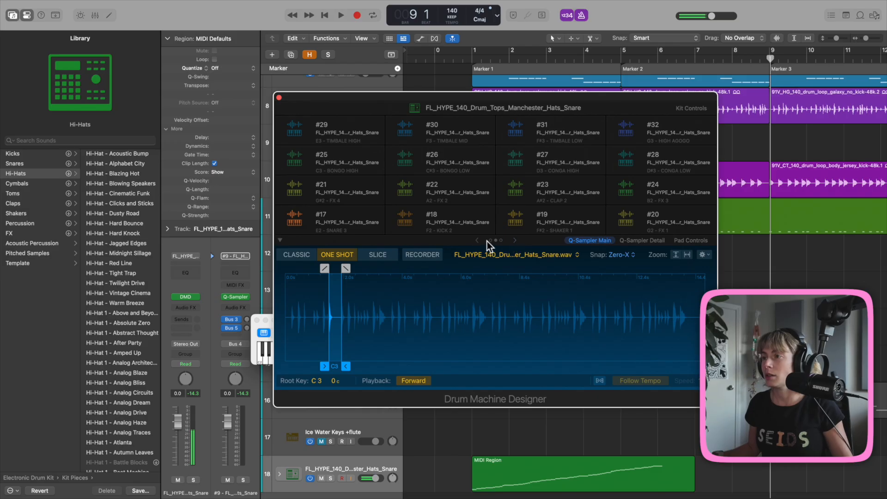
pyautogui.click(514, 241)
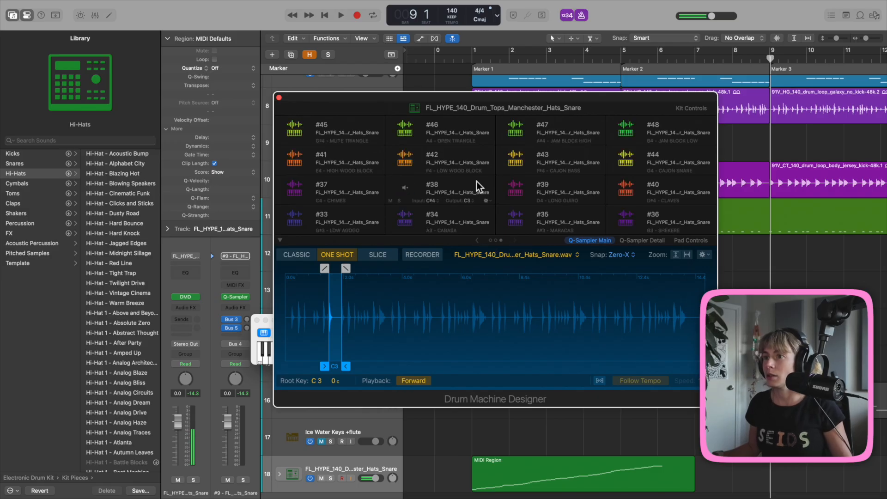
# Enlarge the on-screen keyboard, place it above the drum pads, try different octave ranges, and close the keyboard and Drum Machine Designer windows
pyautogui.moveTo(272, 364); pyautogui.dragTo(700, 457)
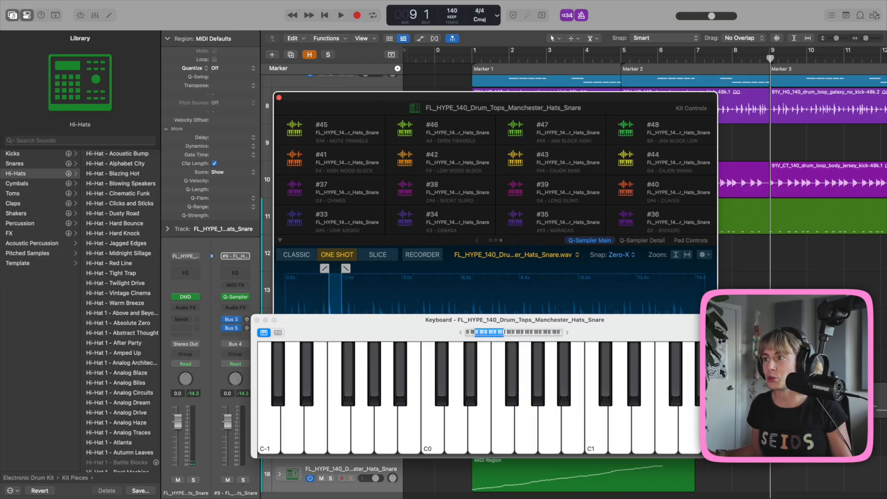
pyautogui.moveTo(674, 320); pyautogui.dragTo(461, 54)
pyautogui.moveTo(655, 86); pyautogui.dragTo(654, 200)
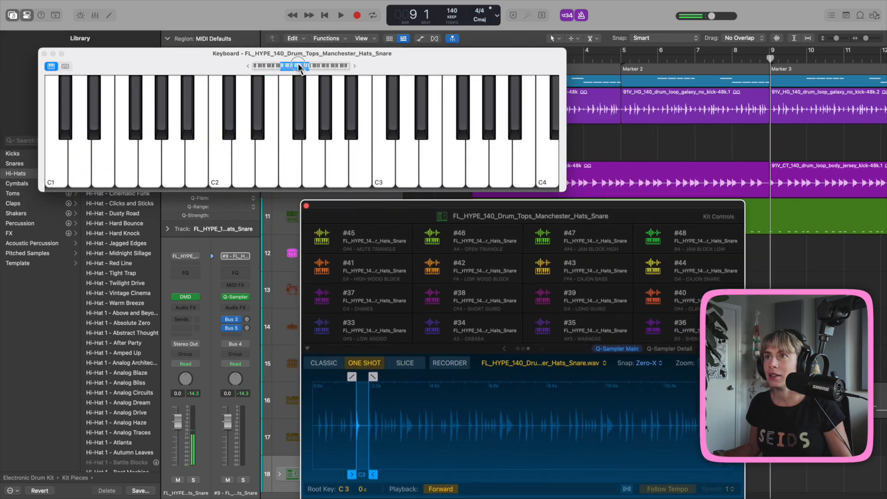
pyautogui.click(332, 64)
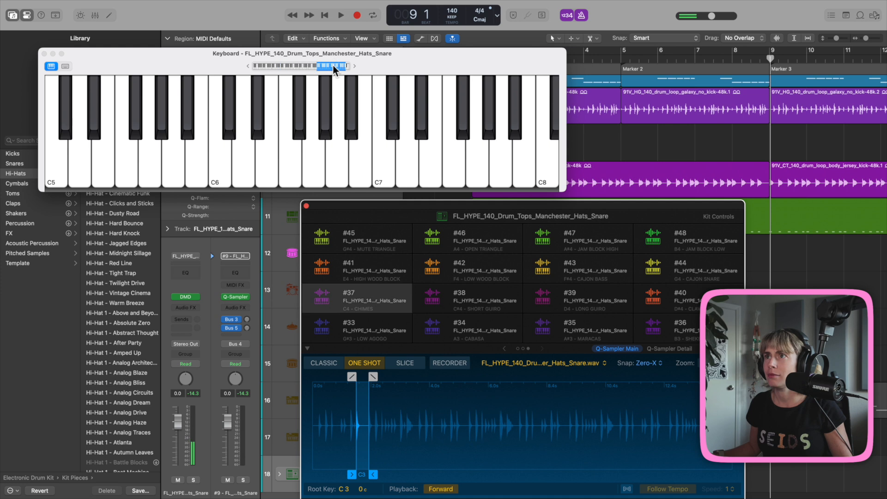
pyautogui.click(258, 67)
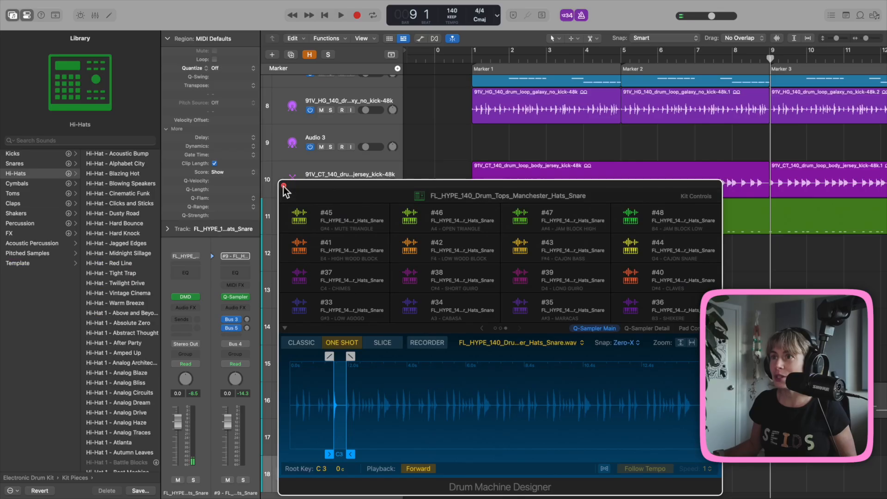
pyautogui.click(284, 187)
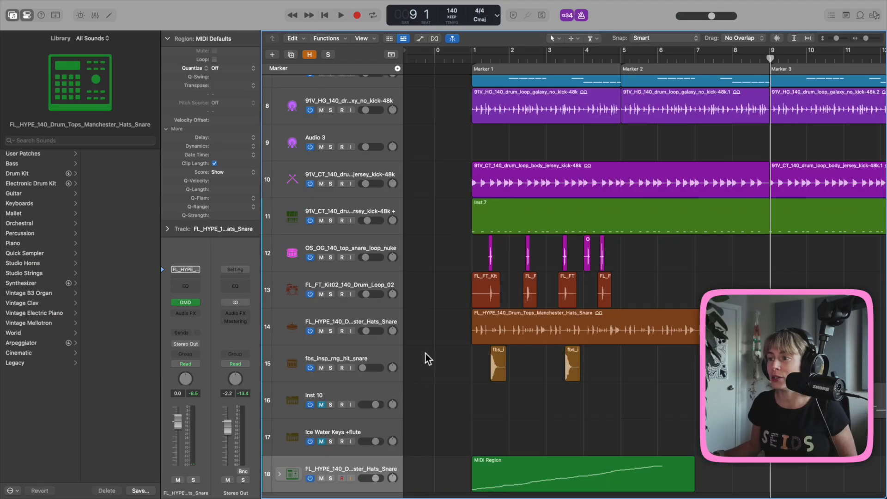
# Delete the MIDI region from the new hats-snare Drum Machine Designer track
pyautogui.scroll(-1, 458, 345)
pyautogui.click(534, 438)
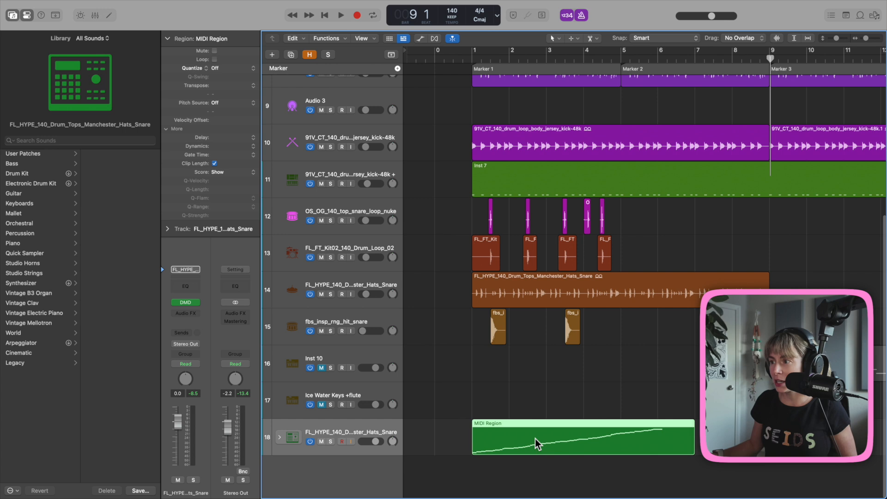
pyautogui.doubleClick(536, 441)
pyautogui.click(109, 15)
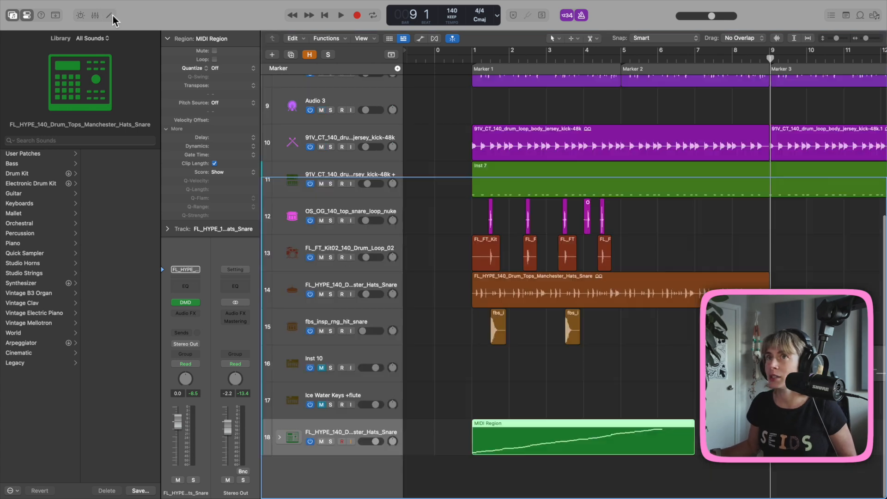
pyautogui.press('Delete')
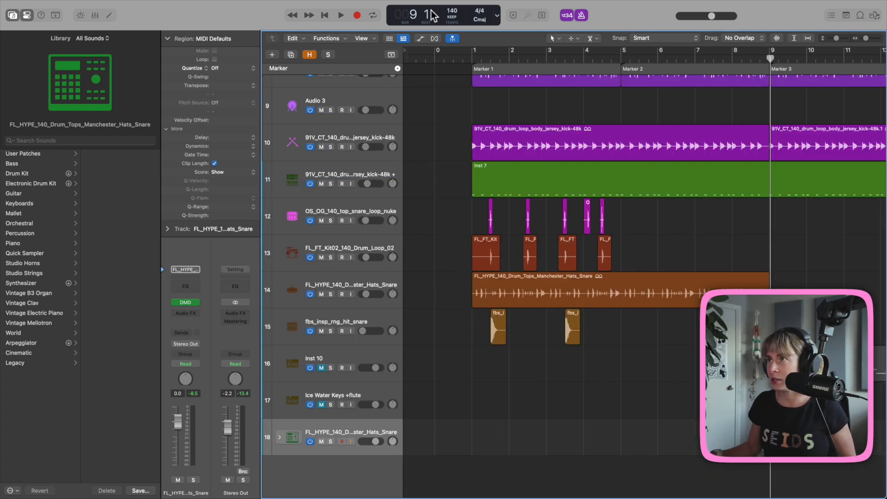
# Create a pattern on the new hats-snare track by activating step 1 of row #1 in the Step Sequencer, and move the playhead before bar 1
pyautogui.press('e')
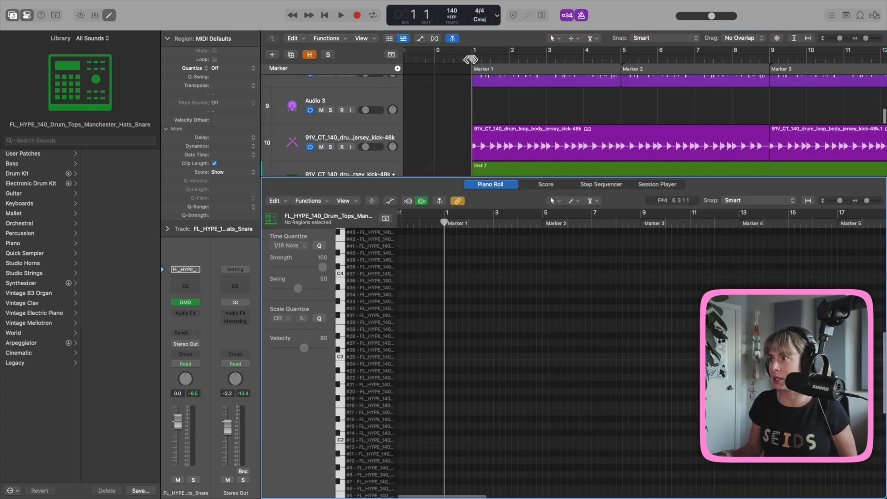
pyautogui.click(599, 184)
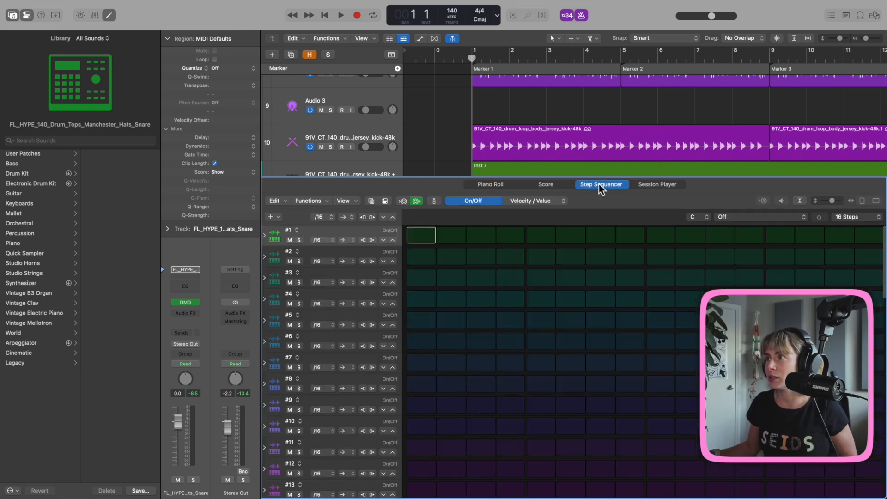
pyautogui.click(421, 238)
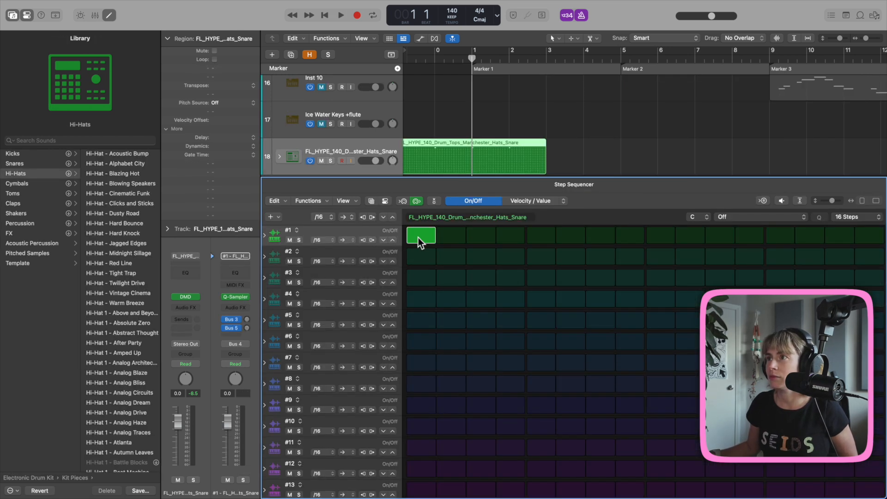
pyautogui.doubleClick(437, 59)
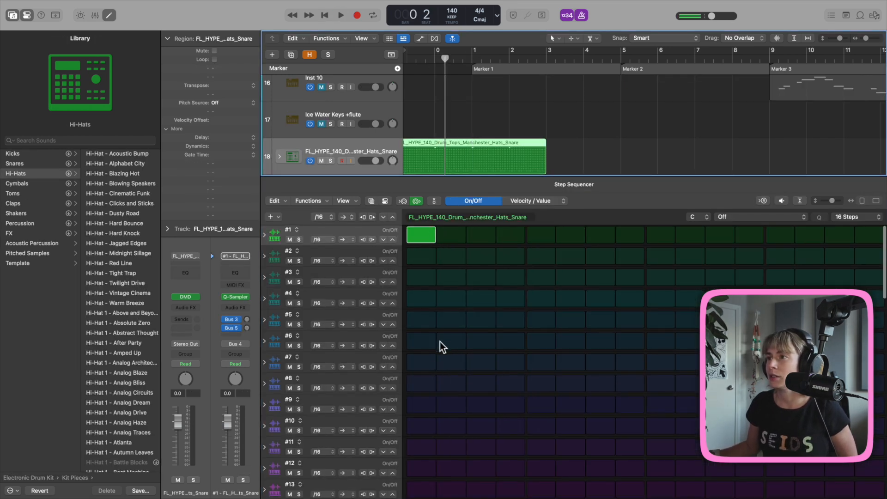
# Try out the slices on rows #12, #14, #16, #18 and #20 by activating step 1 on each row
pyautogui.scroll(-3, 440, 345)
pyautogui.click(420, 353)
pyautogui.click(421, 396)
pyautogui.click(423, 439)
pyautogui.scroll(-3, 424, 461)
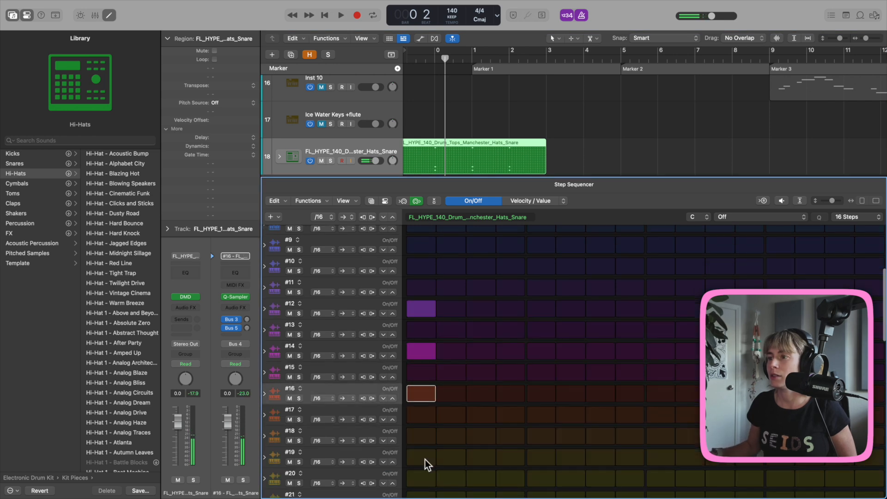
pyautogui.click(421, 454)
# Activate step 1 on row #17, and switch row #16's hit from step 1 to step 2
pyautogui.click(421, 388)
pyautogui.click(421, 381)
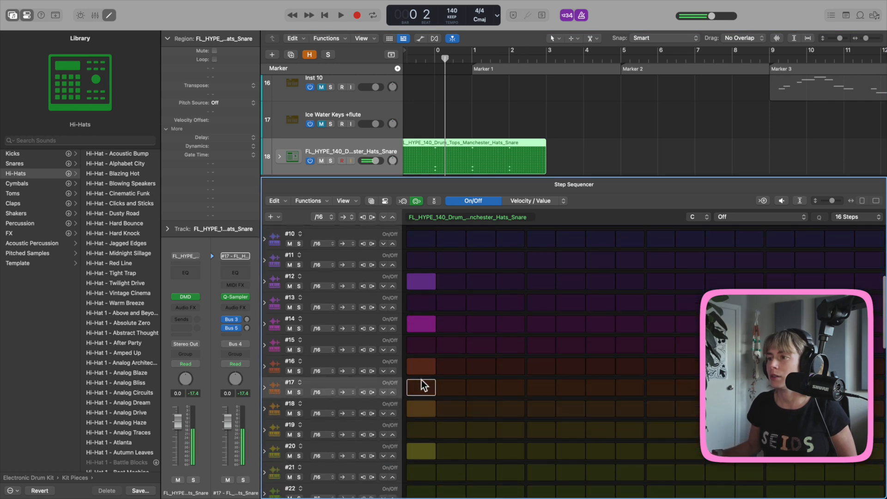
pyautogui.click(422, 384)
pyautogui.click(453, 367)
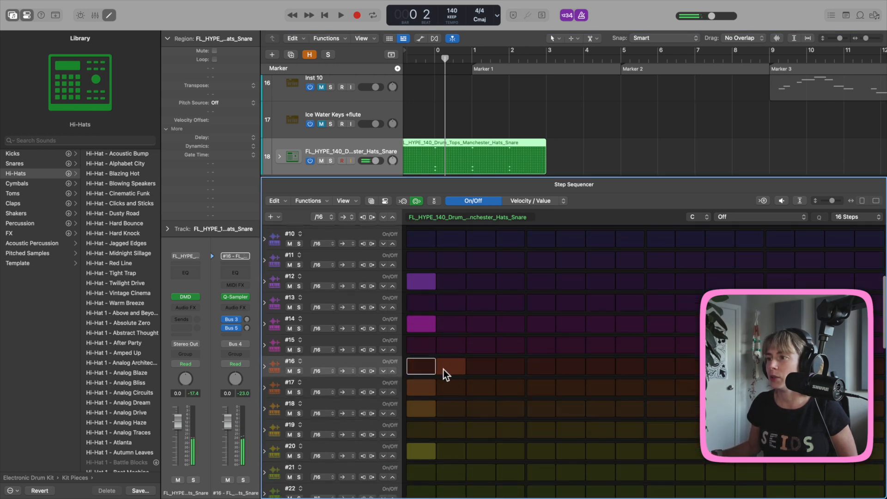
# Clear step 1 on rows #18, #20, #14 and #12
pyautogui.click(422, 410)
pyautogui.click(422, 449)
pyautogui.click(422, 325)
pyautogui.click(421, 281)
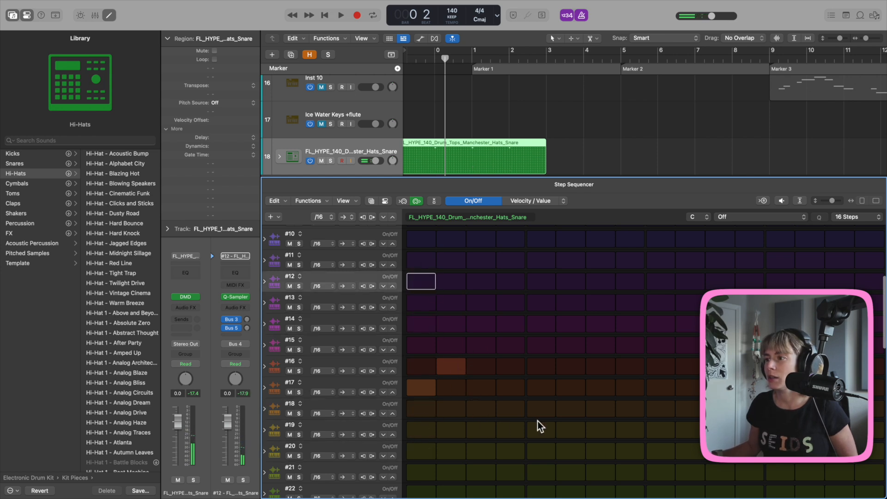
# Activate steps 4 and 10 on row #18 and steps 6 and 8 on row #16, and audition row #19
pyautogui.click(511, 408)
pyautogui.click(570, 366)
pyautogui.click(630, 366)
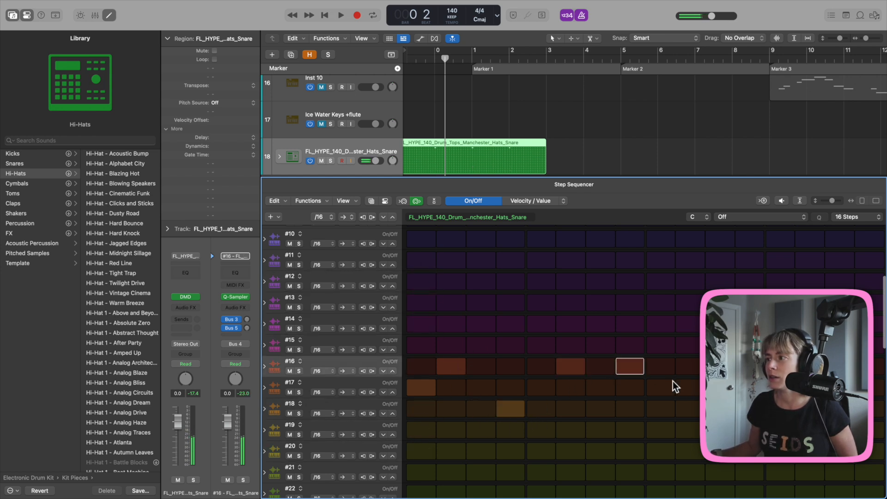
pyautogui.click(689, 408)
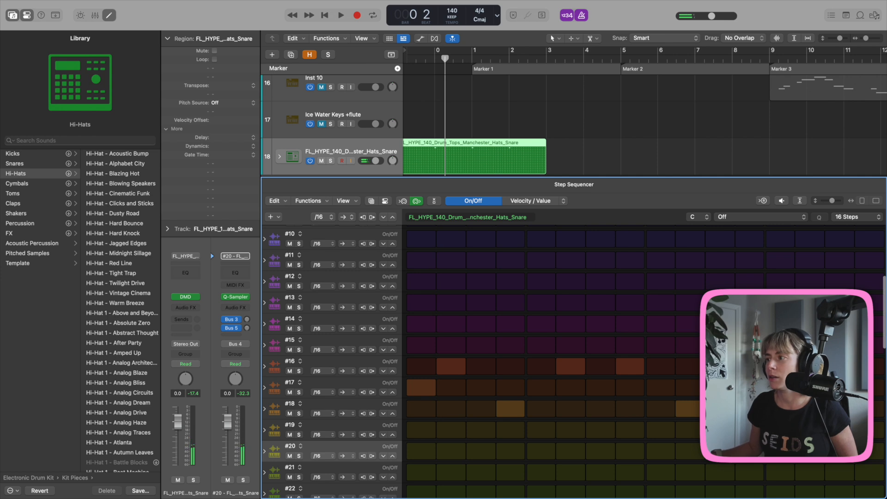
pyautogui.click(274, 430)
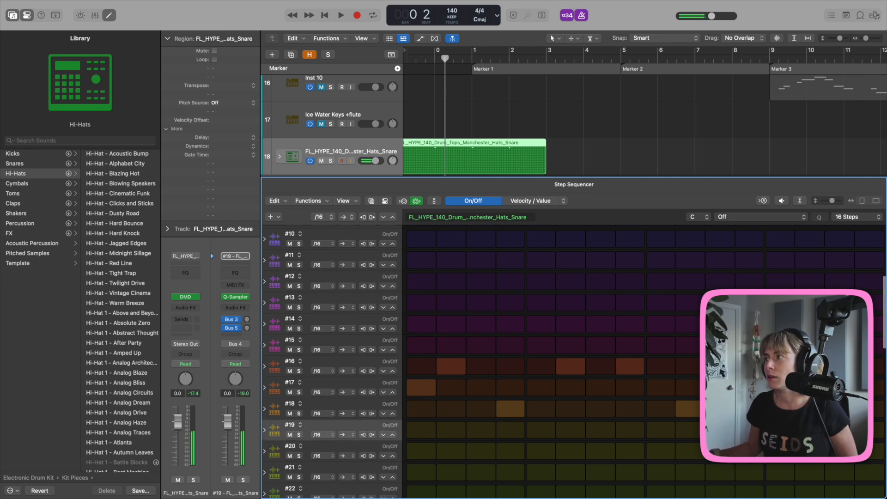
# Preview the pattern while adding step 9 on row #16, step 16 on row #17 and step 3 on row #20
pyautogui.click(781, 202)
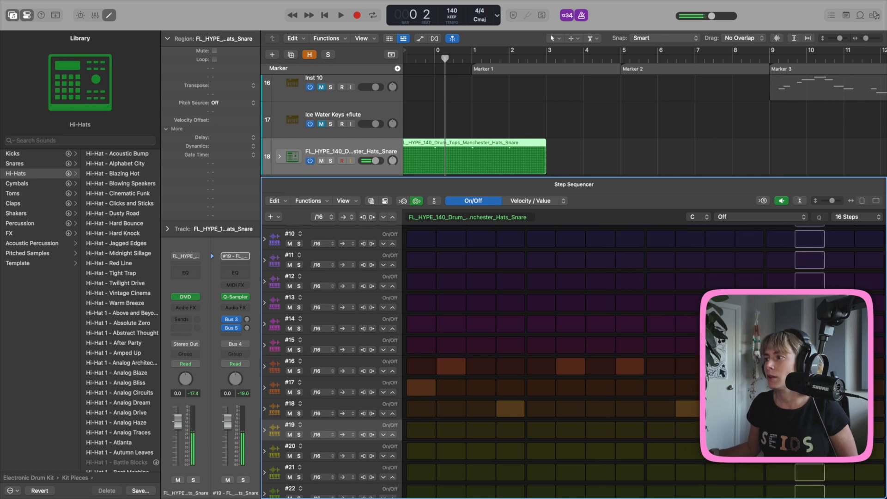
pyautogui.click(665, 369)
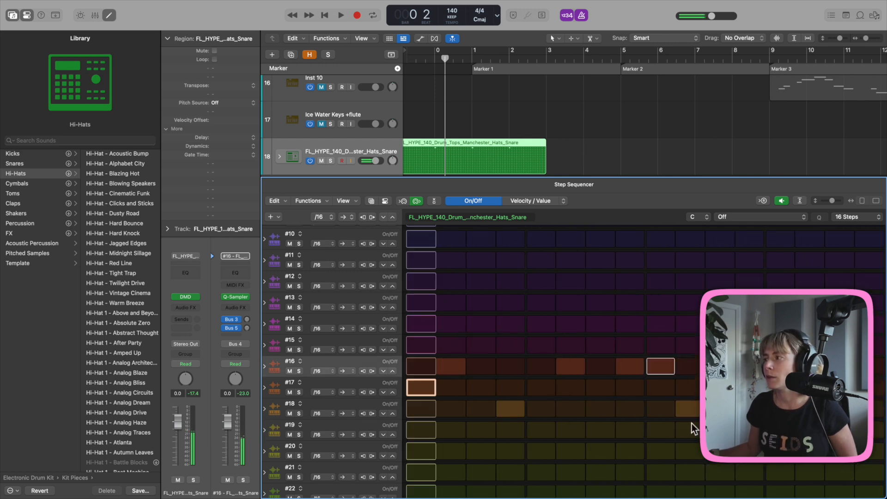
pyautogui.click(874, 391)
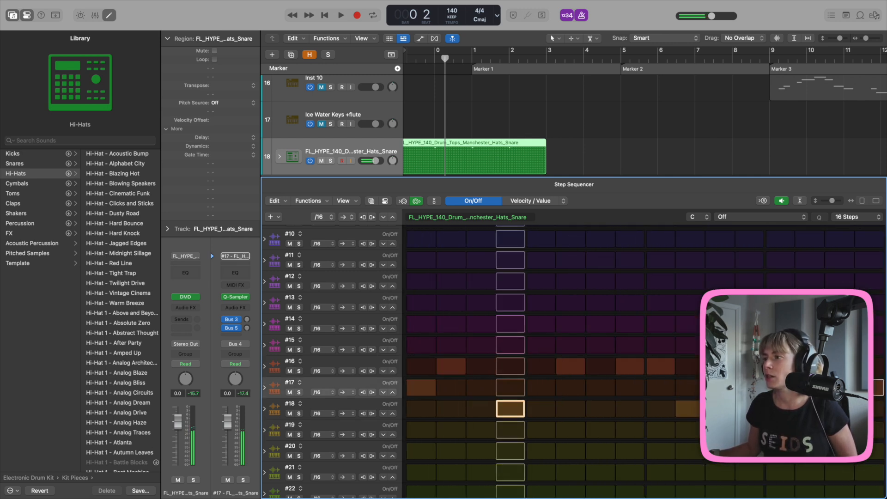
pyautogui.click(475, 450)
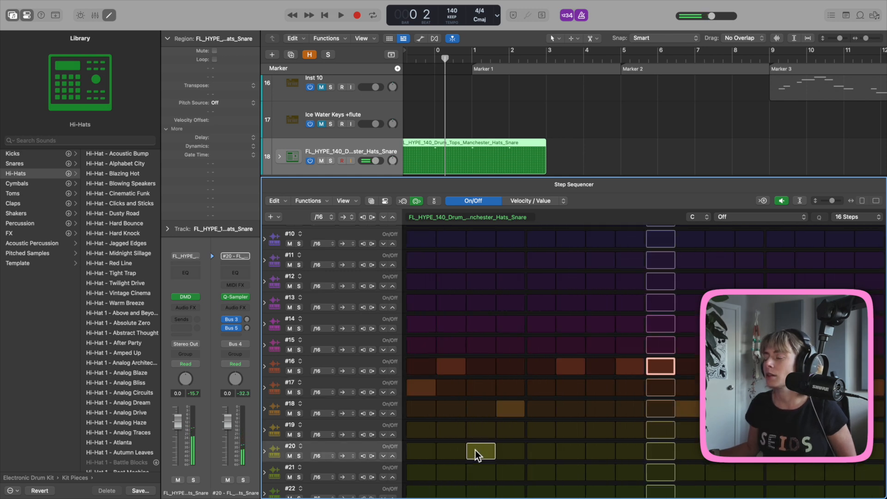